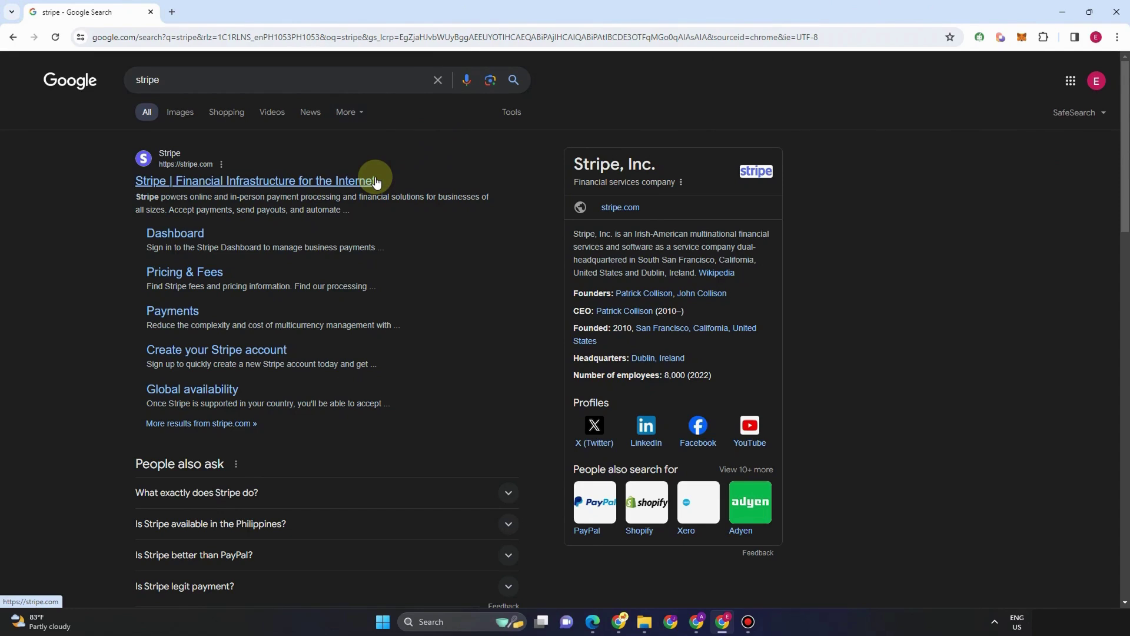
Step: Open the Stripe website from the search results and skim the first sections of its homepage
click(265, 181)
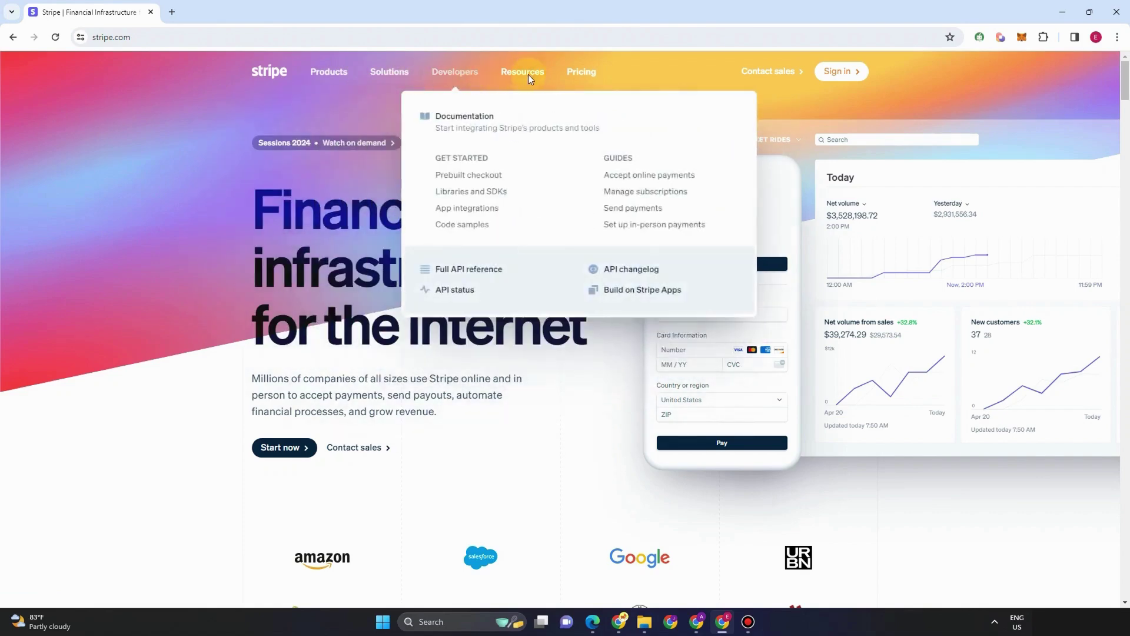
scroll(618, 396, down, 1)
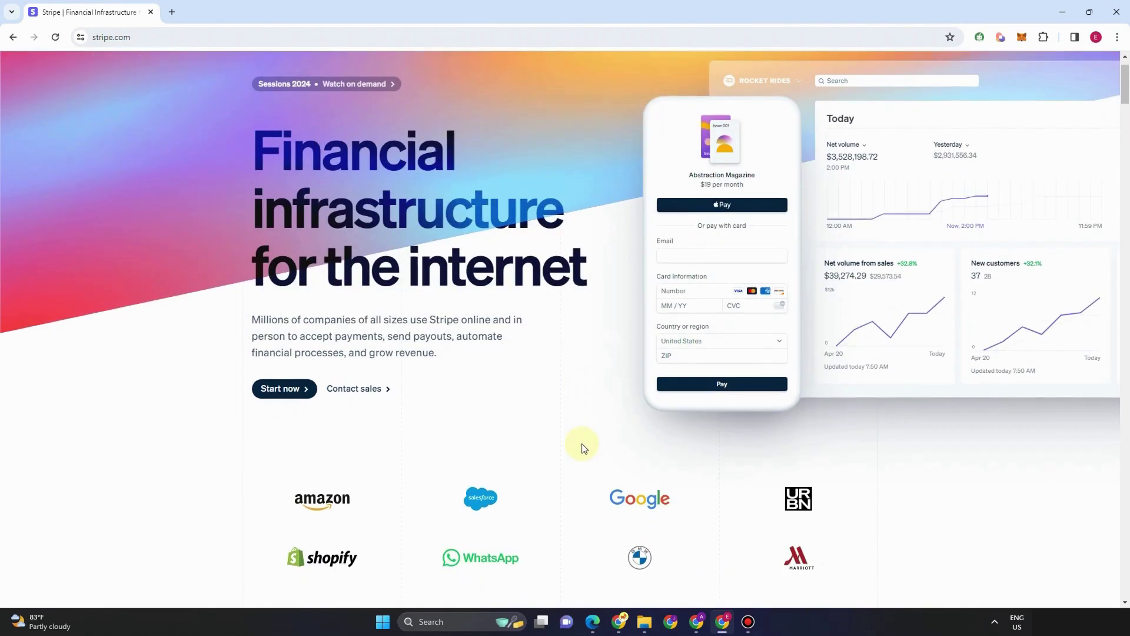
scroll(583, 450, down, 8)
scroll(580, 459, down, 1)
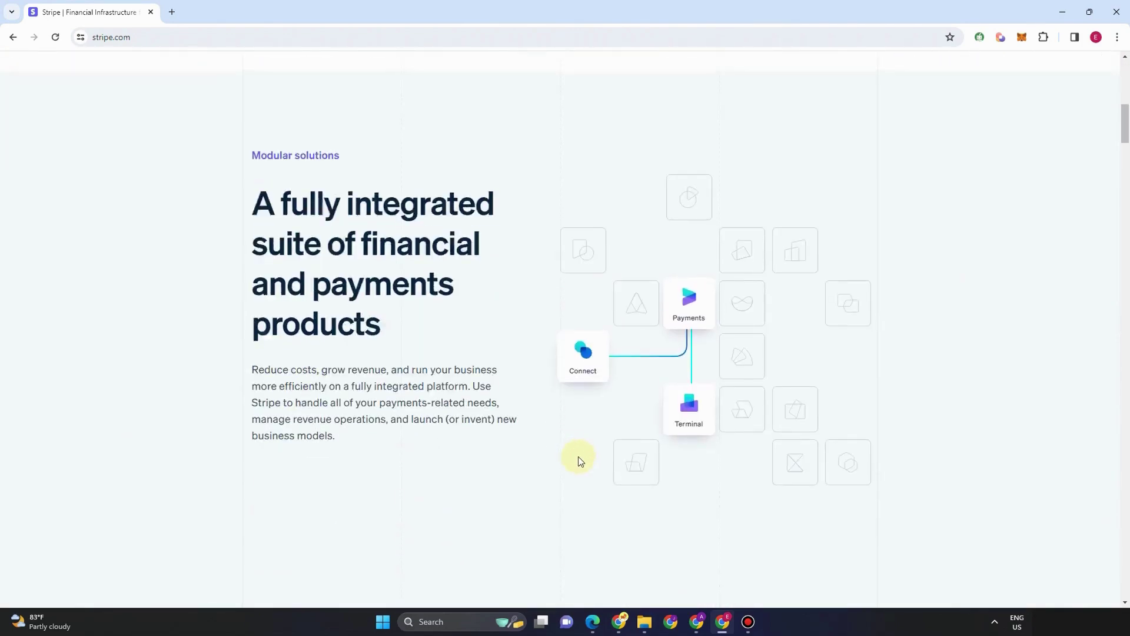
scroll(578, 457, down, 7)
scroll(578, 456, up, 10)
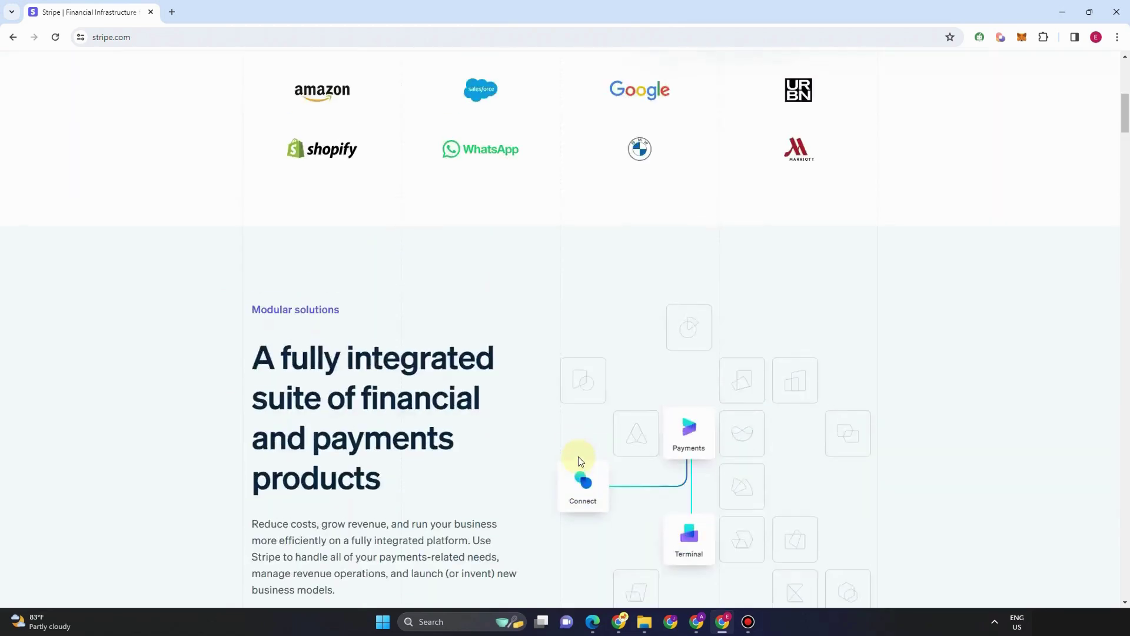
scroll(580, 461, up, 5)
key(alt)
scroll(580, 460, up, 3)
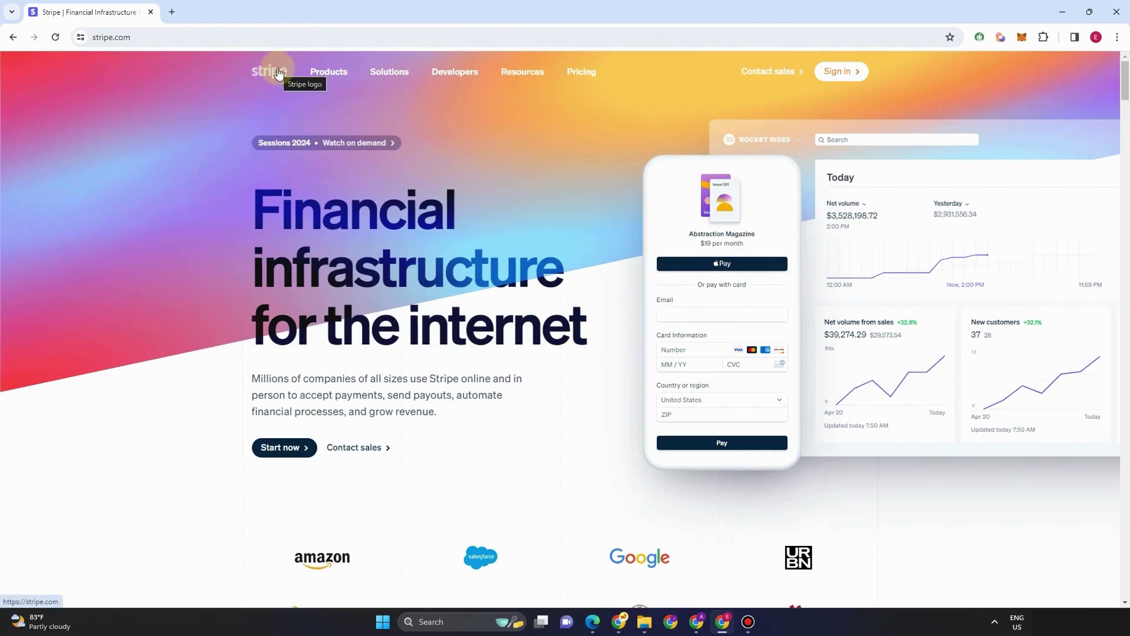
Step: Look through the site's Products, Solutions, Developers and Resources offerings
mouse_move(318, 75)
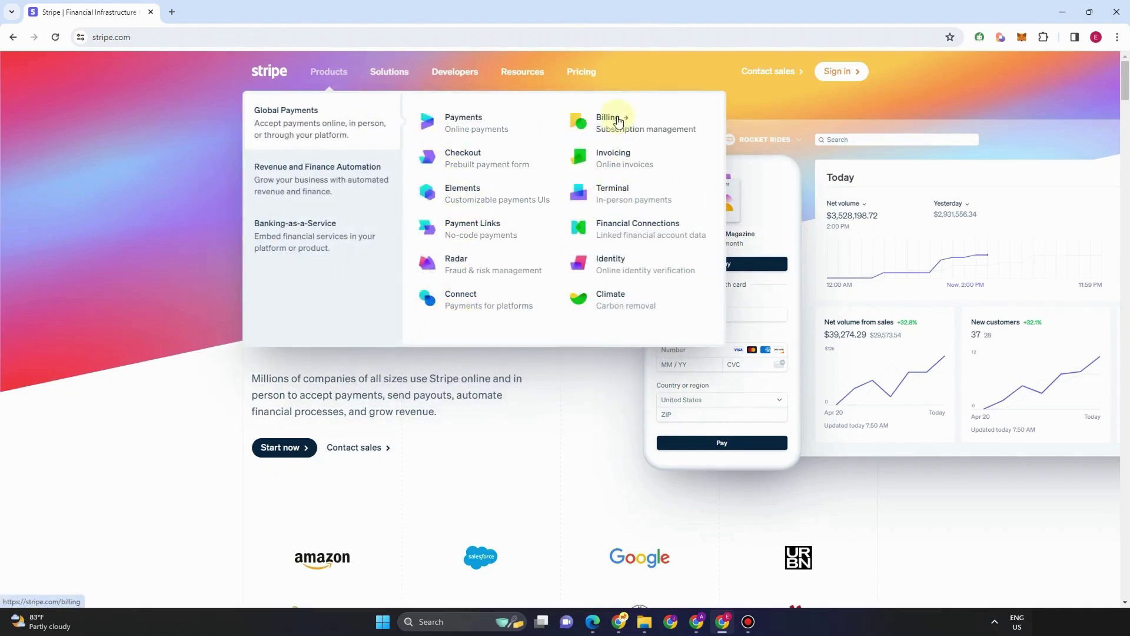
mouse_move(399, 75)
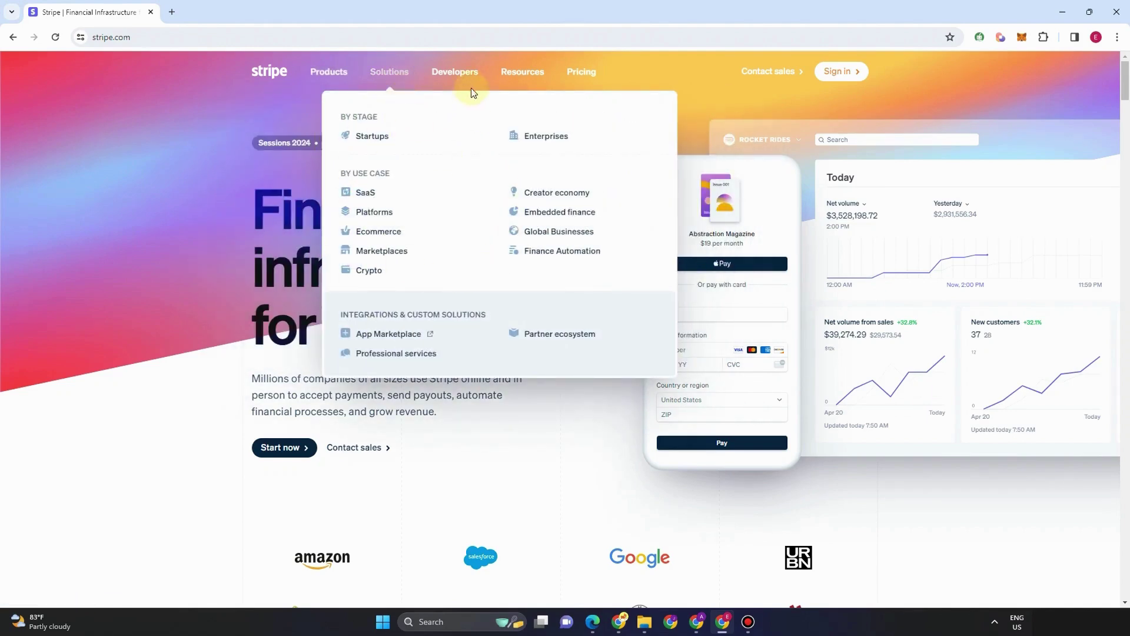
mouse_move(458, 70)
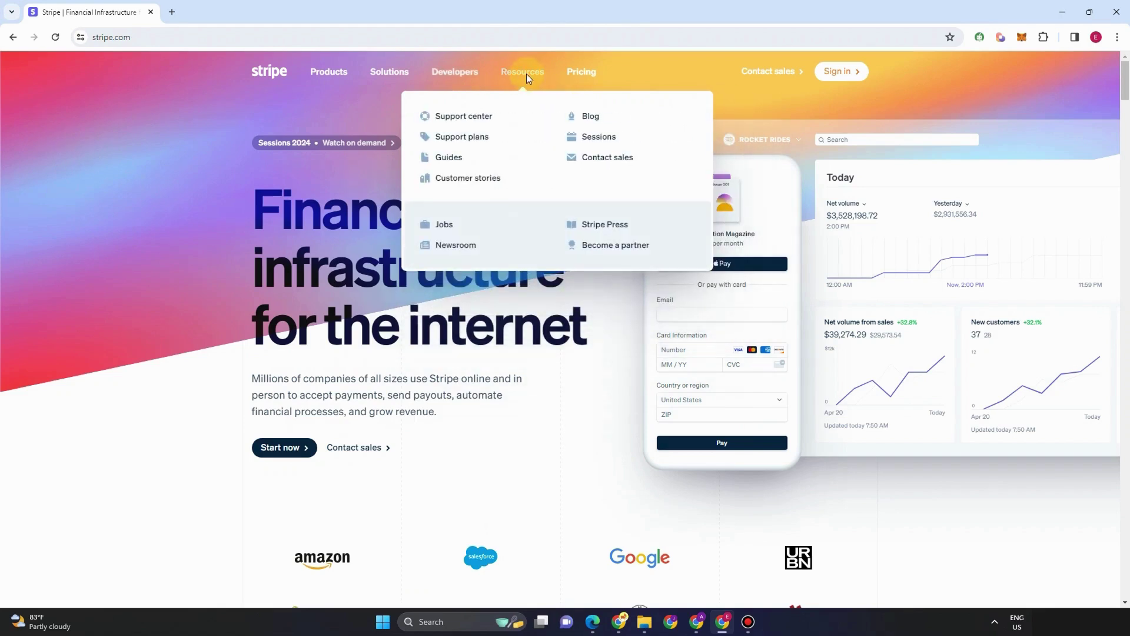
mouse_move(505, 77)
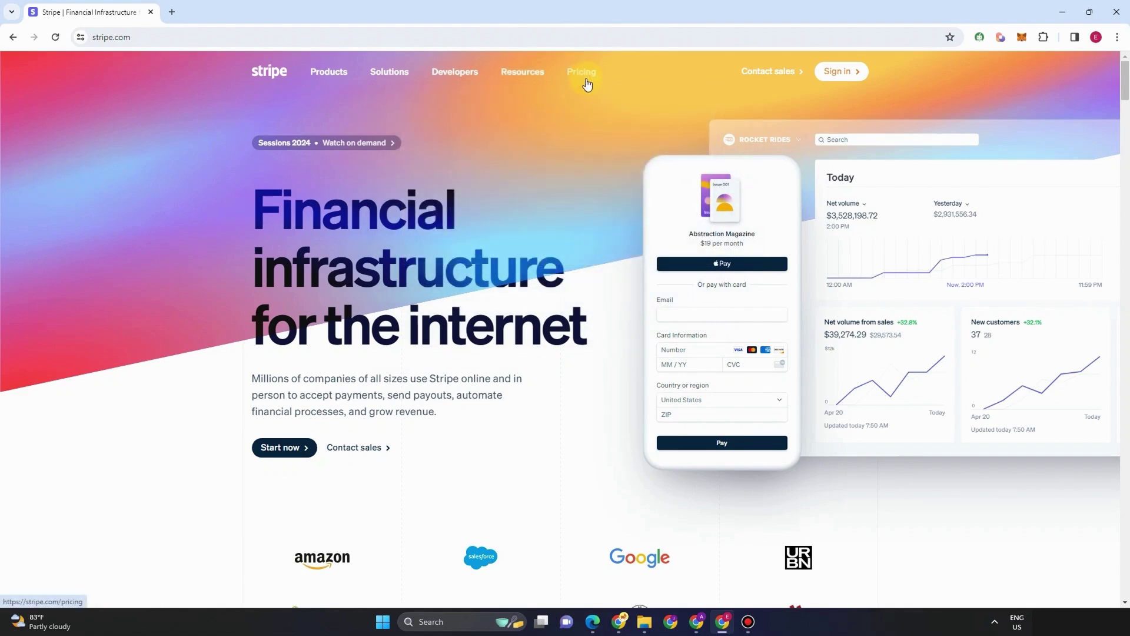
Step: Examine the homepage's modular solutions sections, covering Payments, Billing, Connect and Issuing
scroll(439, 282, down, 7)
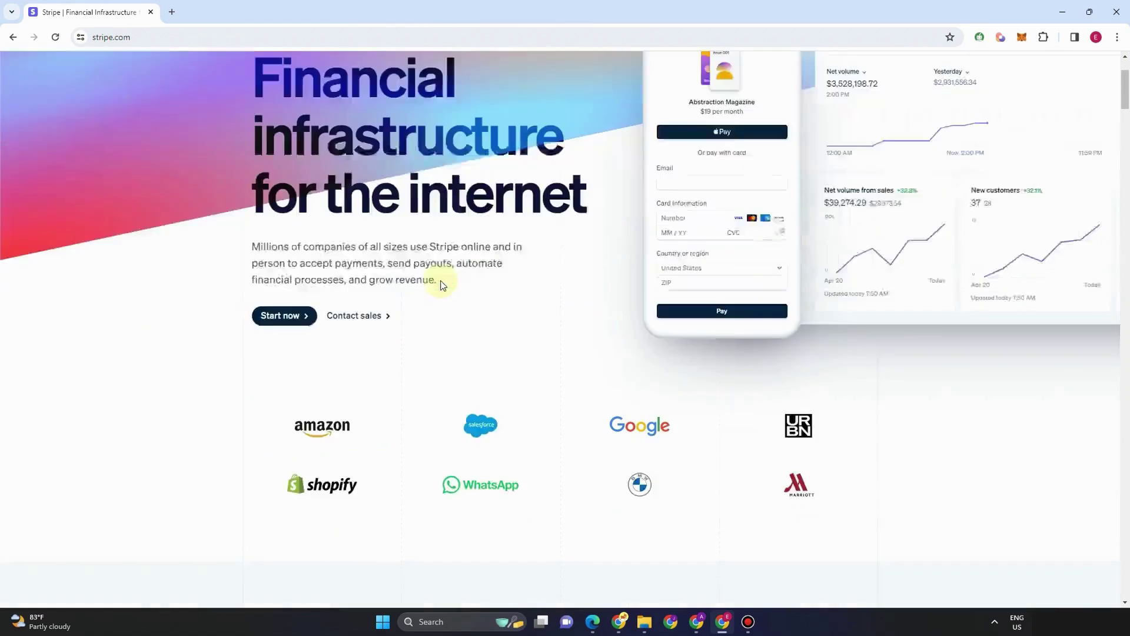
scroll(405, 235, up, 3)
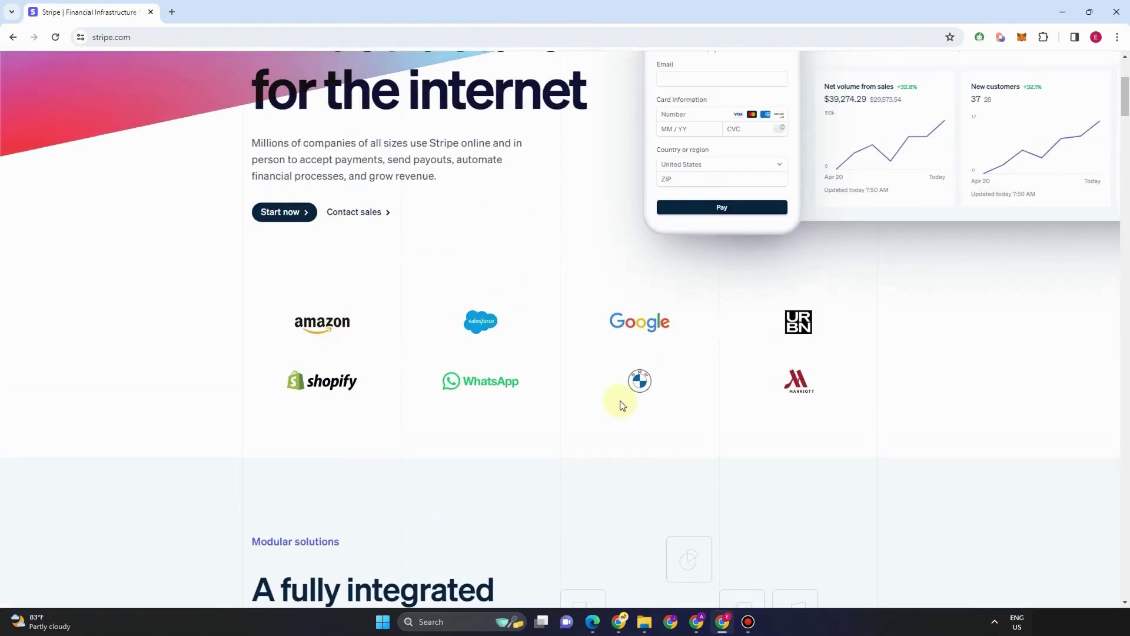
scroll(366, 383, down, 4)
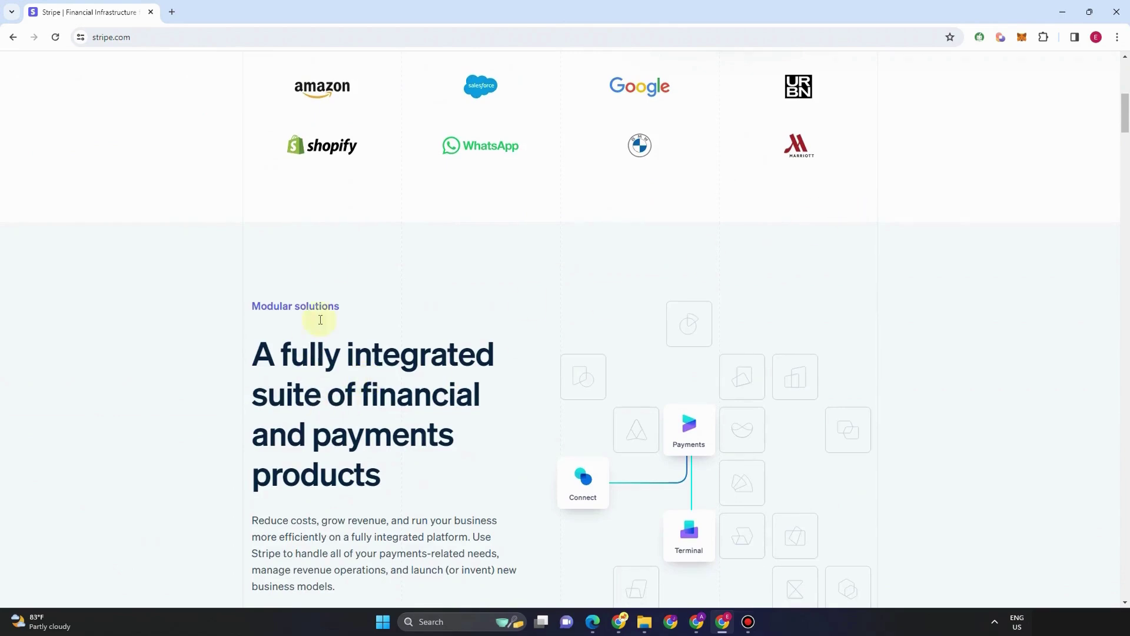
scroll(328, 357, down, 1)
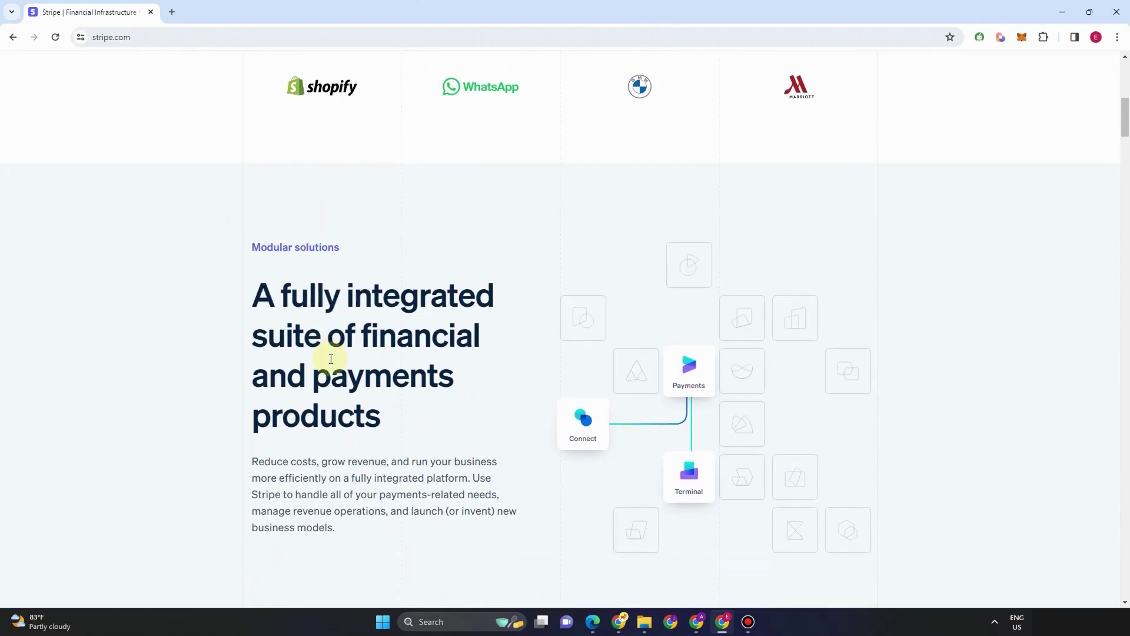
scroll(530, 131, down, 4)
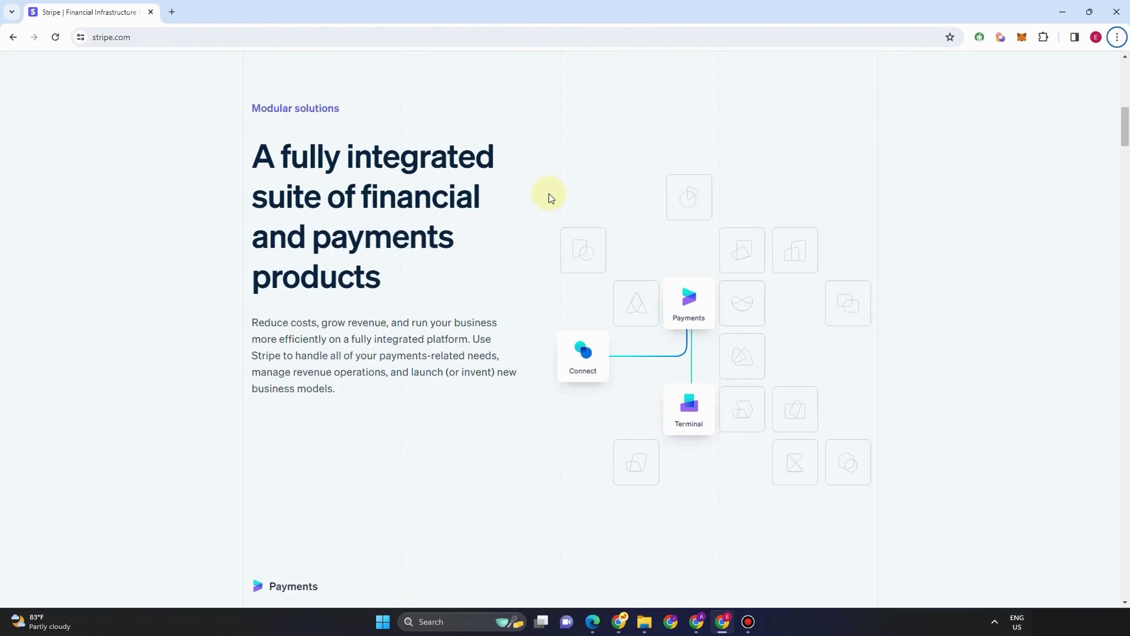
scroll(470, 243, down, 5)
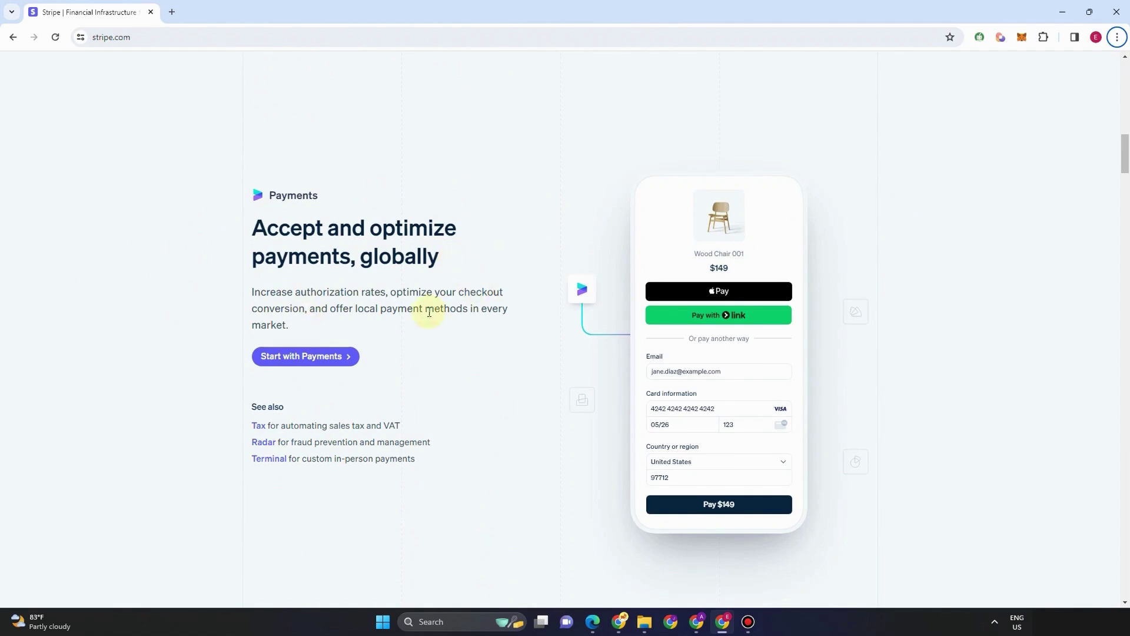
scroll(429, 313, down, 1)
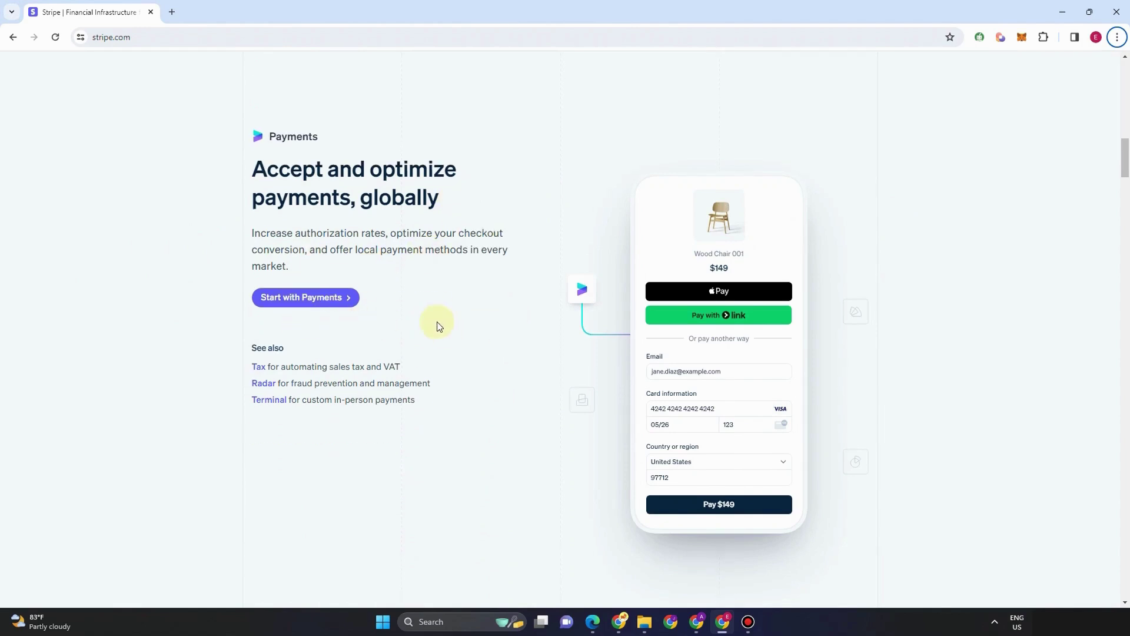
scroll(459, 326, down, 3)
scroll(512, 329, down, 4)
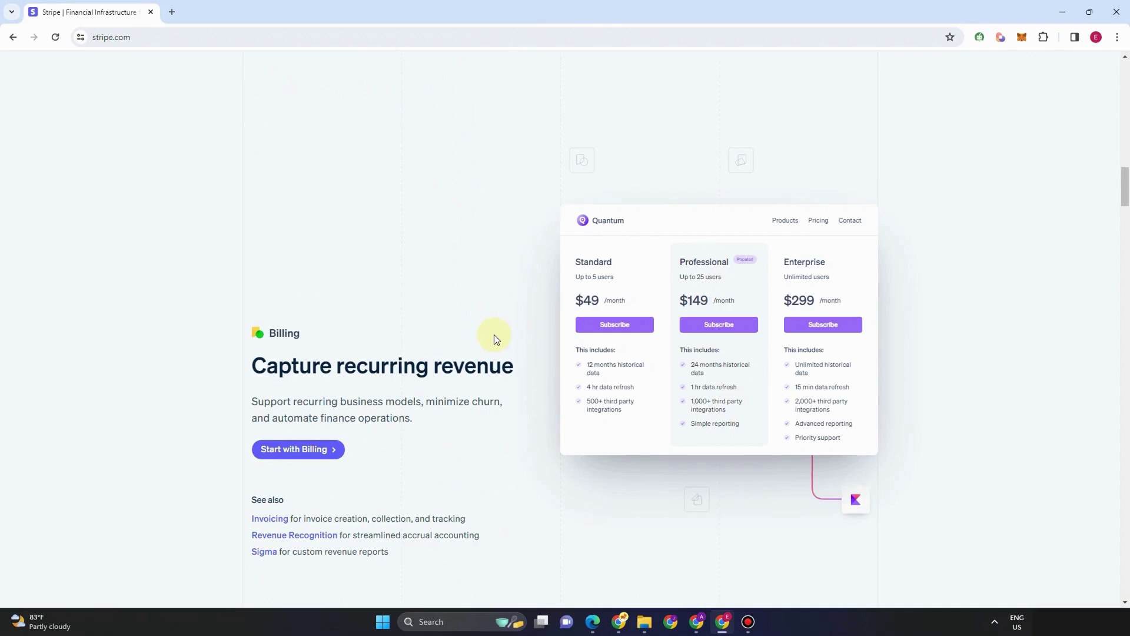
scroll(494, 334, down, 5)
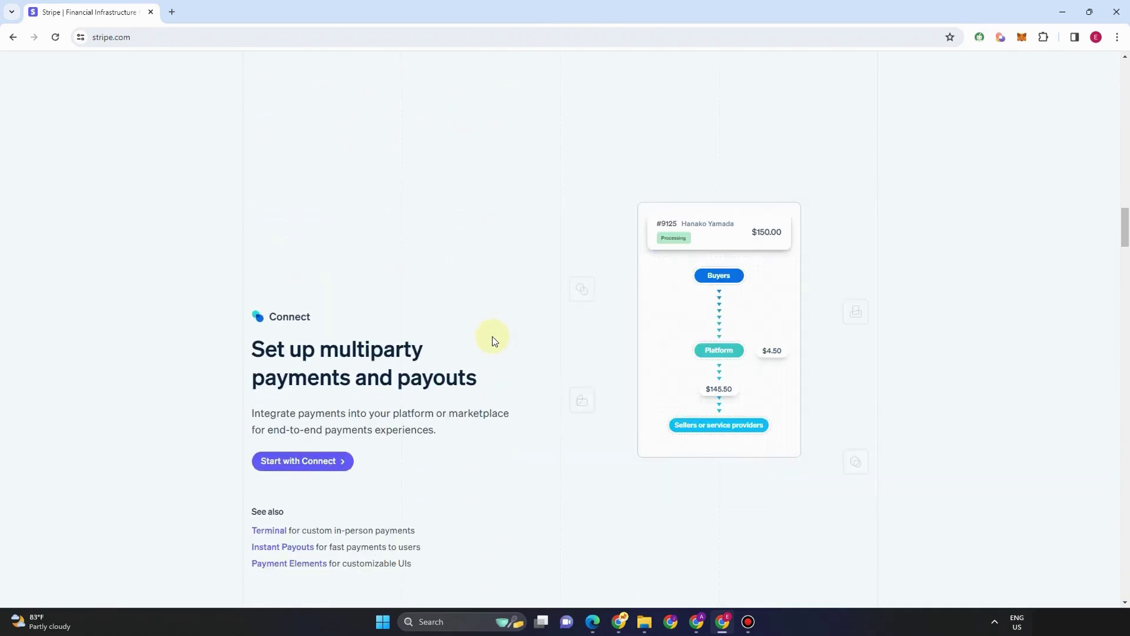
scroll(504, 378, down, 7)
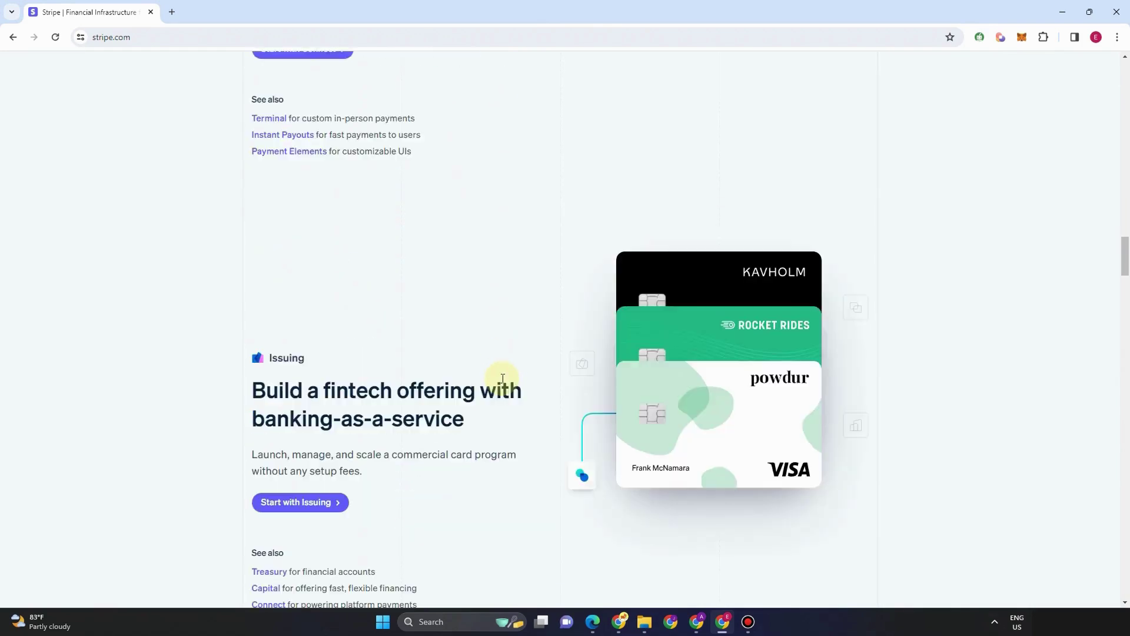
Step: Examine the homepage sections on global scale, enterprises, startups, developer APIs and no-code options, down to the footer links
scroll(502, 378, down, 5)
scroll(502, 379, down, 5)
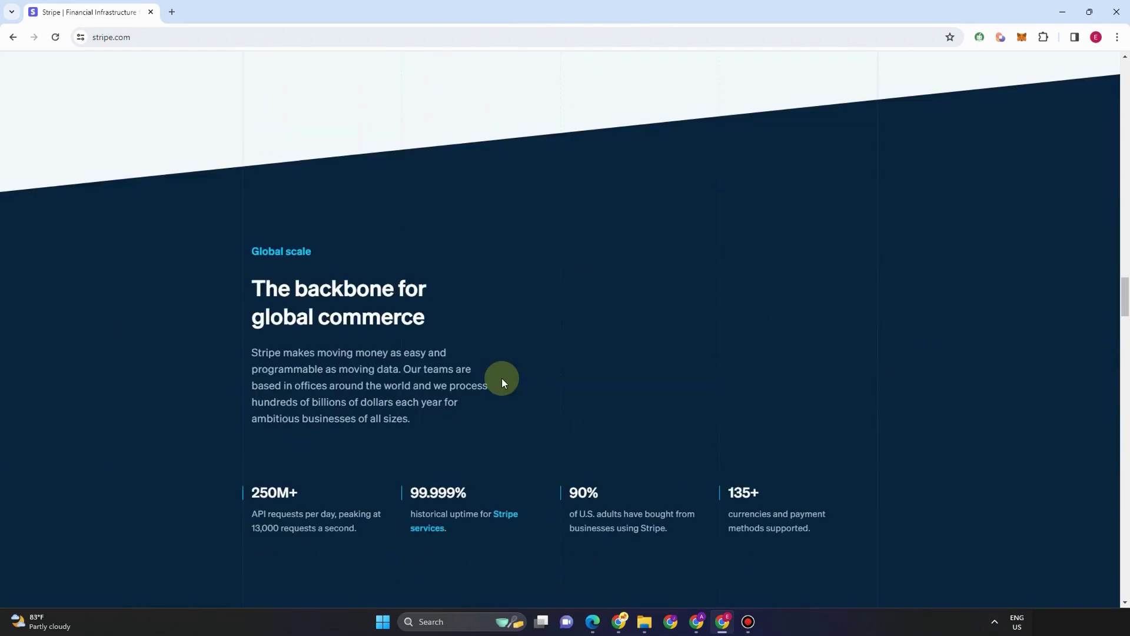
scroll(501, 378, down, 2)
scroll(505, 389, down, 1)
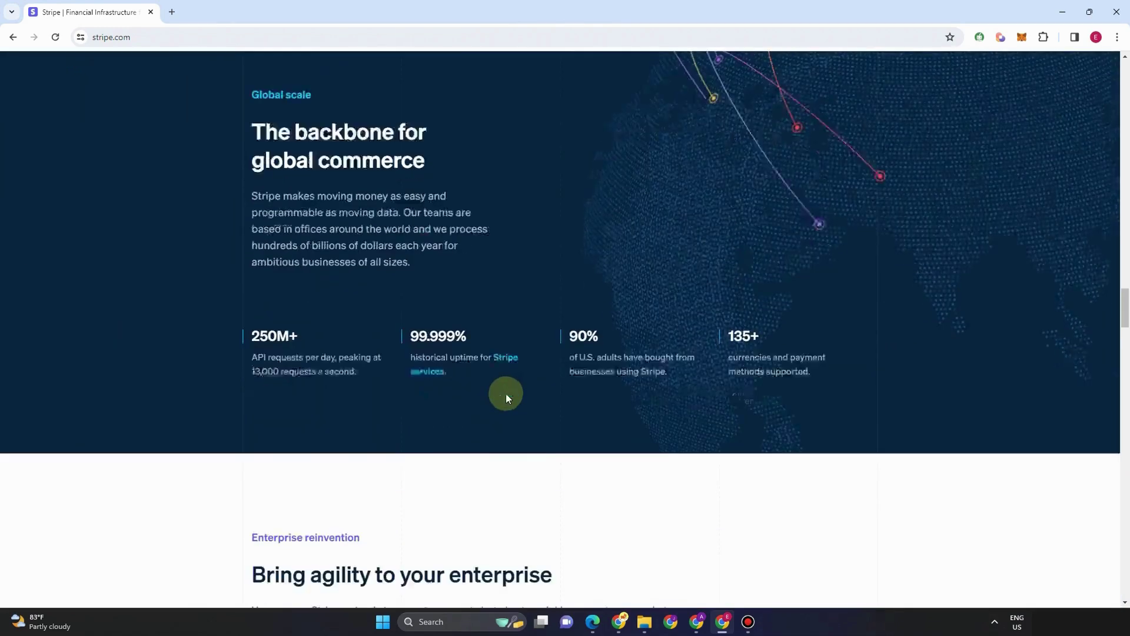
scroll(506, 395, down, 8)
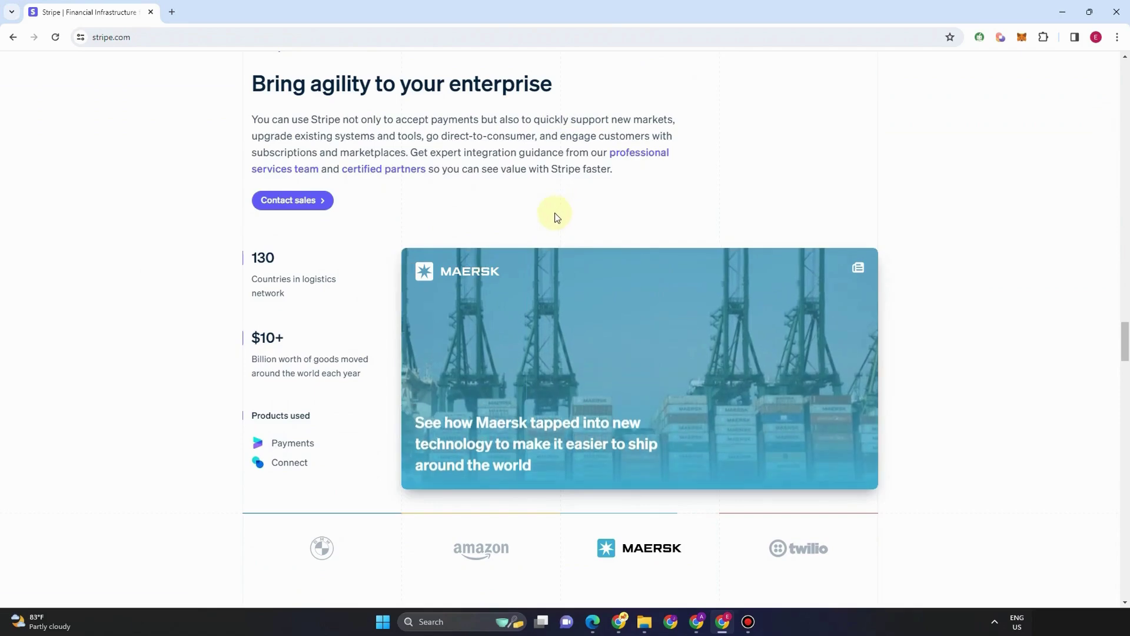
scroll(557, 218, down, 9)
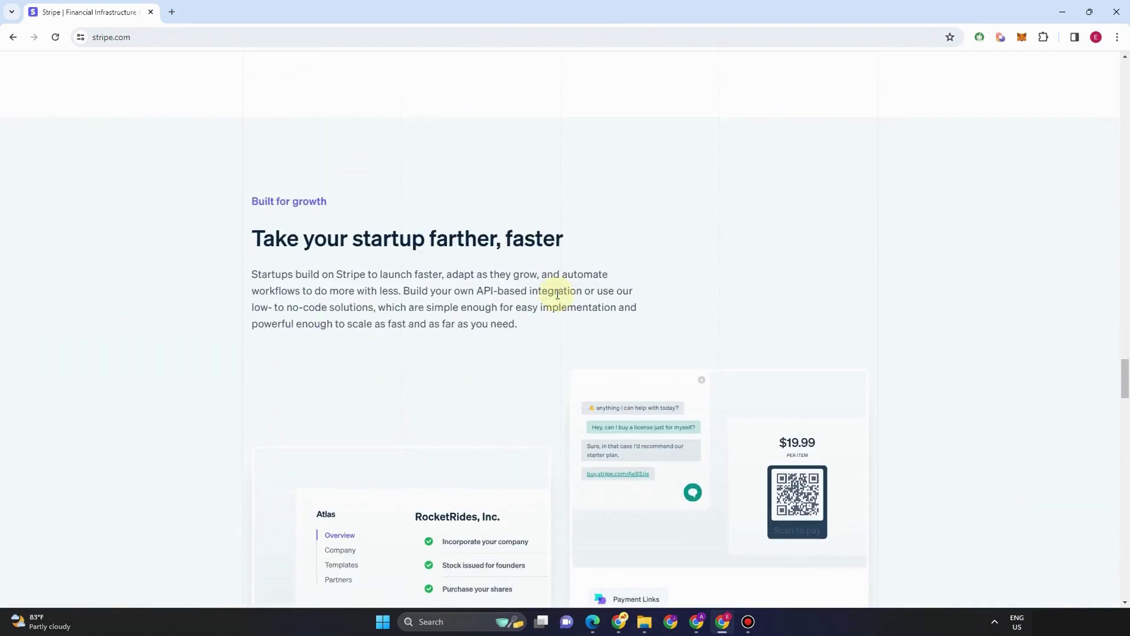
scroll(412, 301, down, 5)
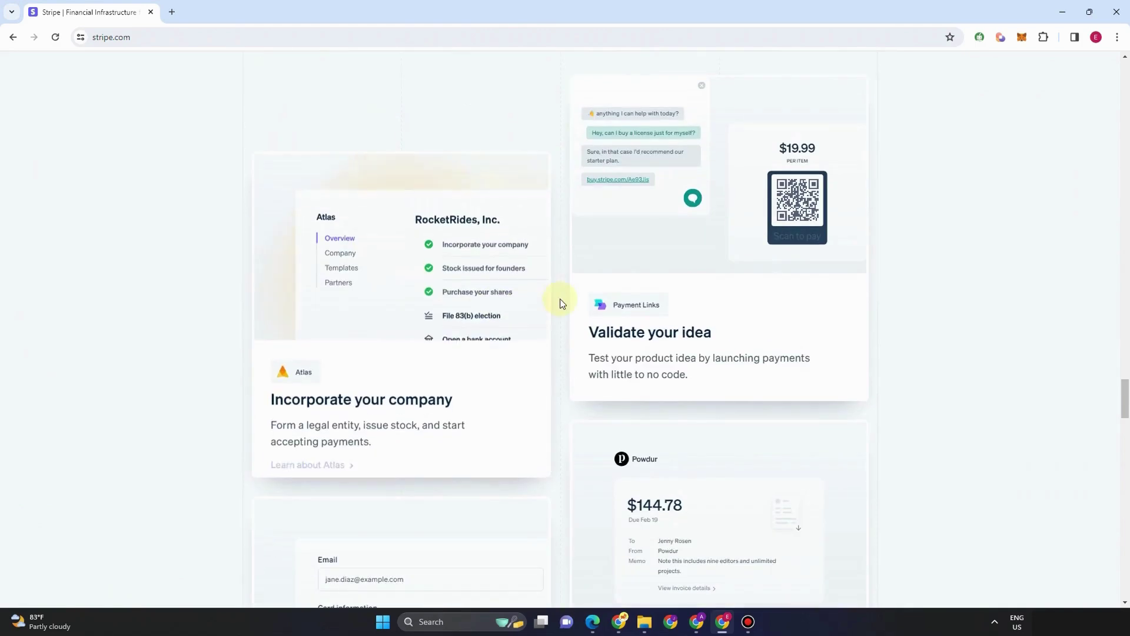
scroll(561, 301, down, 3)
scroll(561, 303, down, 10)
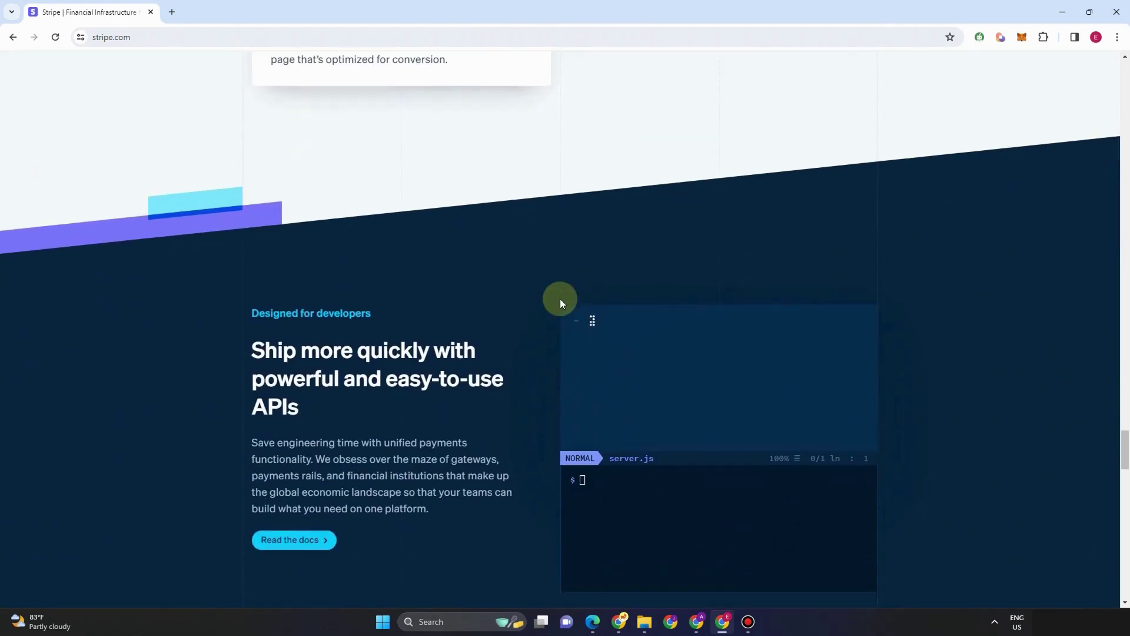
scroll(560, 301, down, 11)
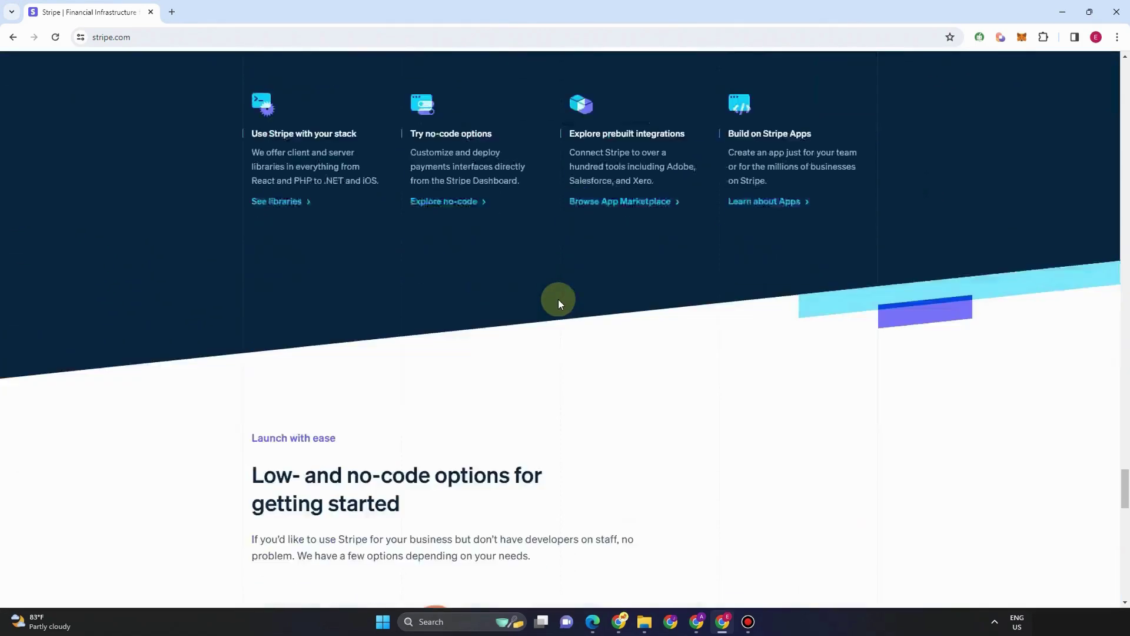
scroll(560, 303, down, 7)
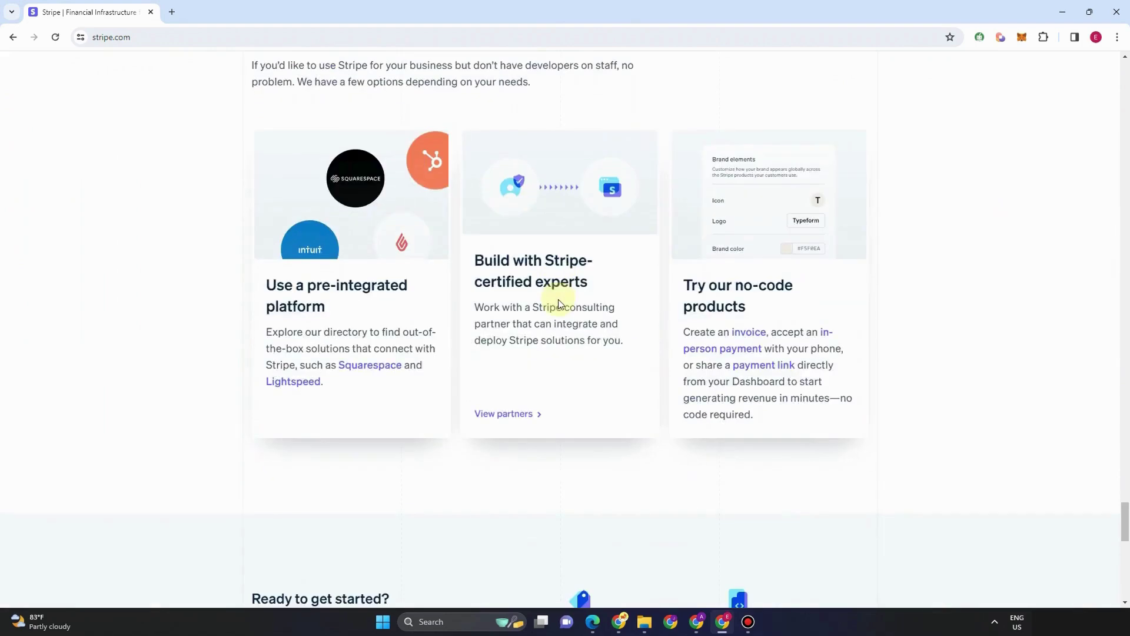
scroll(546, 297, down, 10)
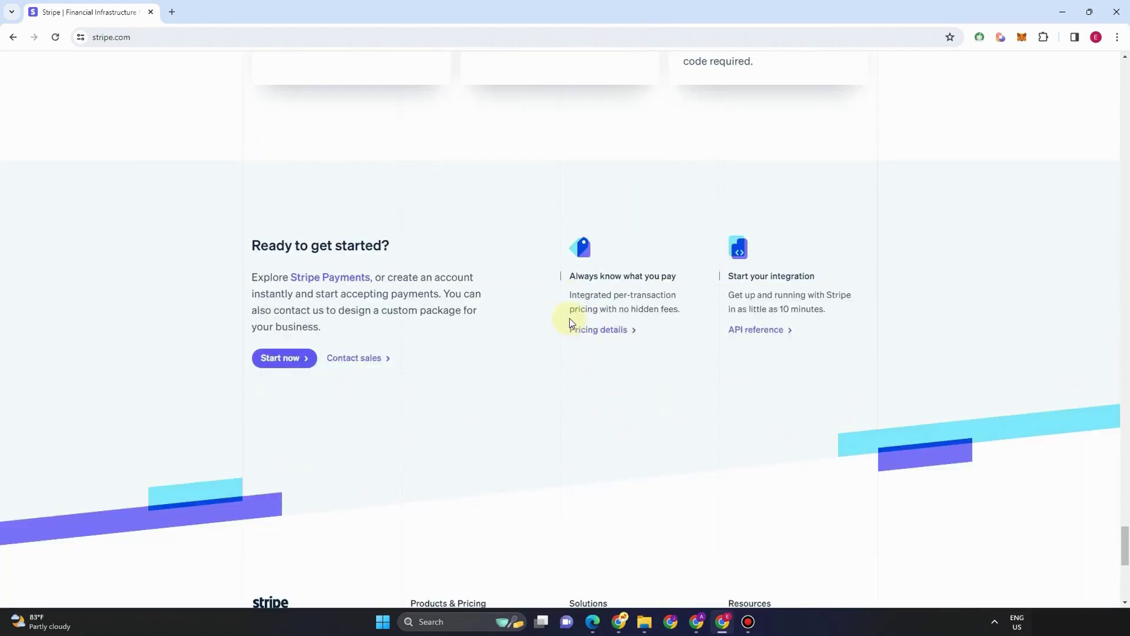
scroll(573, 321, down, 3)
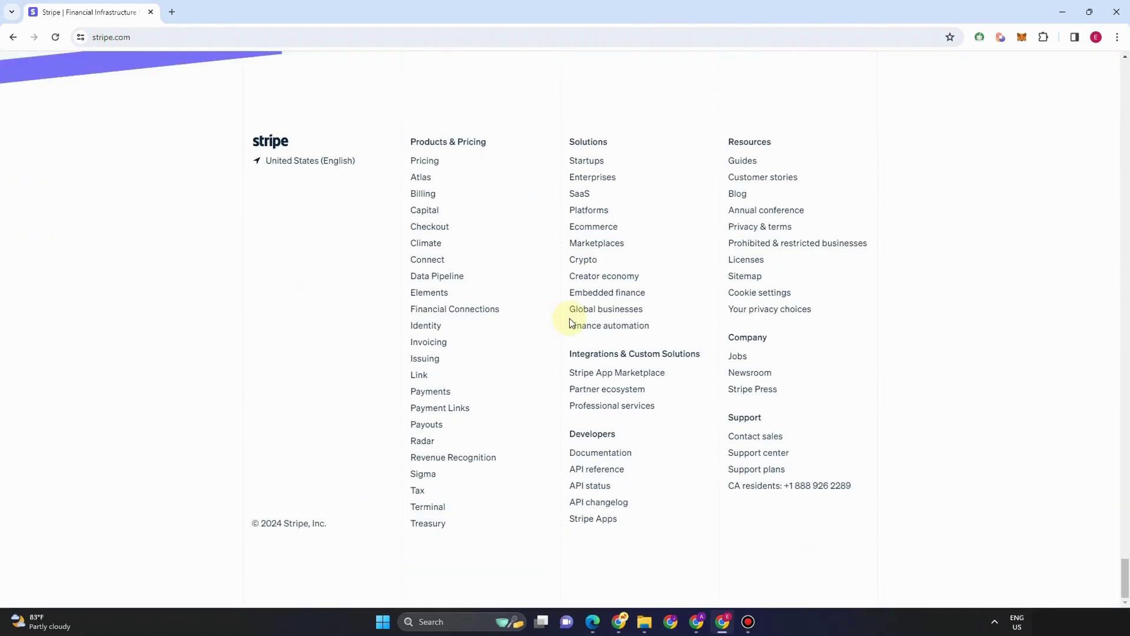
Step: Review the homepage sections in reverse order, from the footer back to the main headline
scroll(701, 294, up, 20)
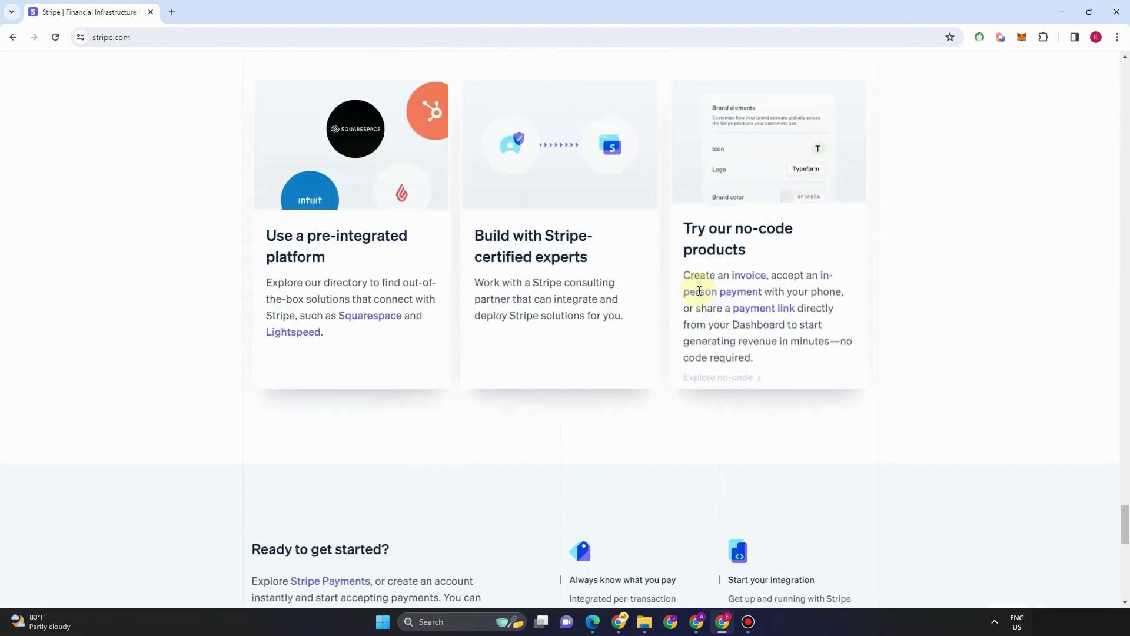
scroll(699, 291, up, 15)
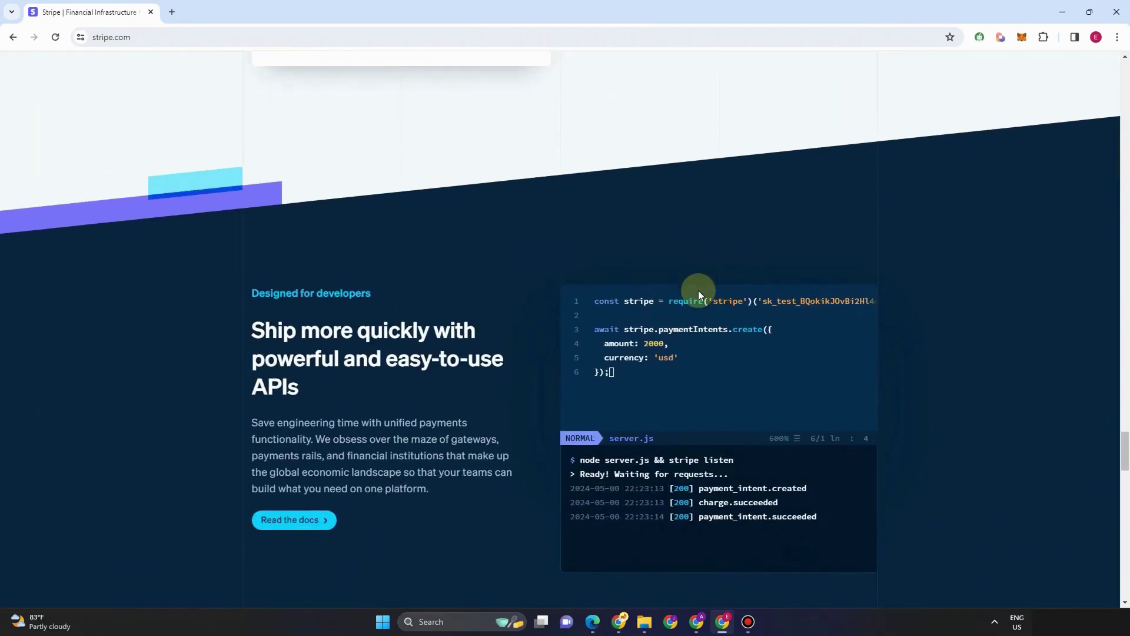
scroll(687, 295, up, 15)
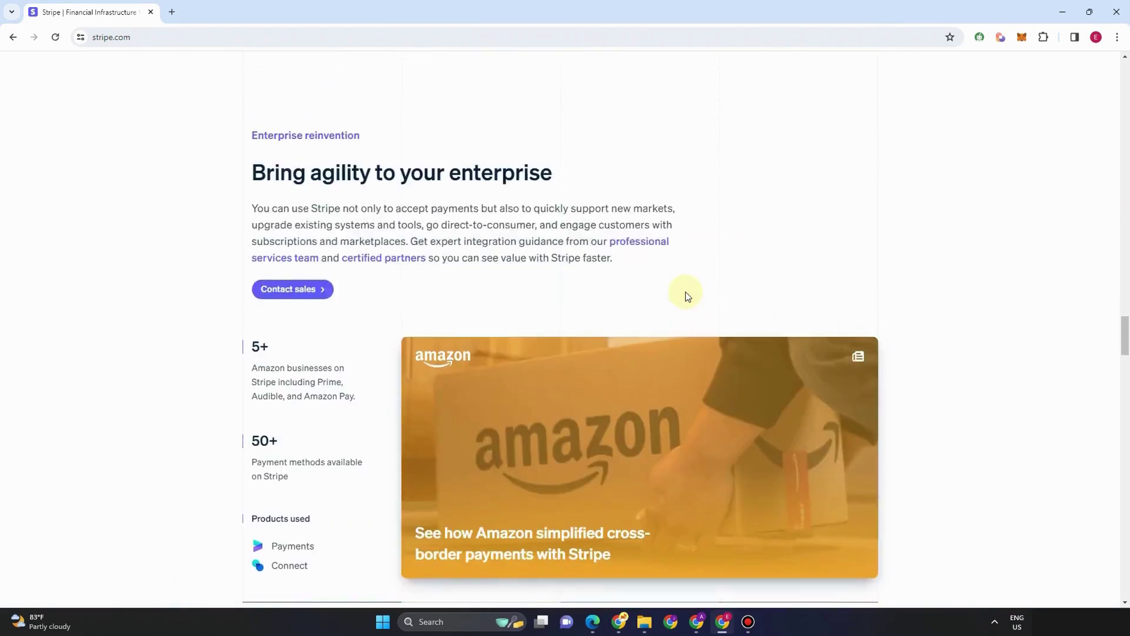
scroll(687, 292, up, 12)
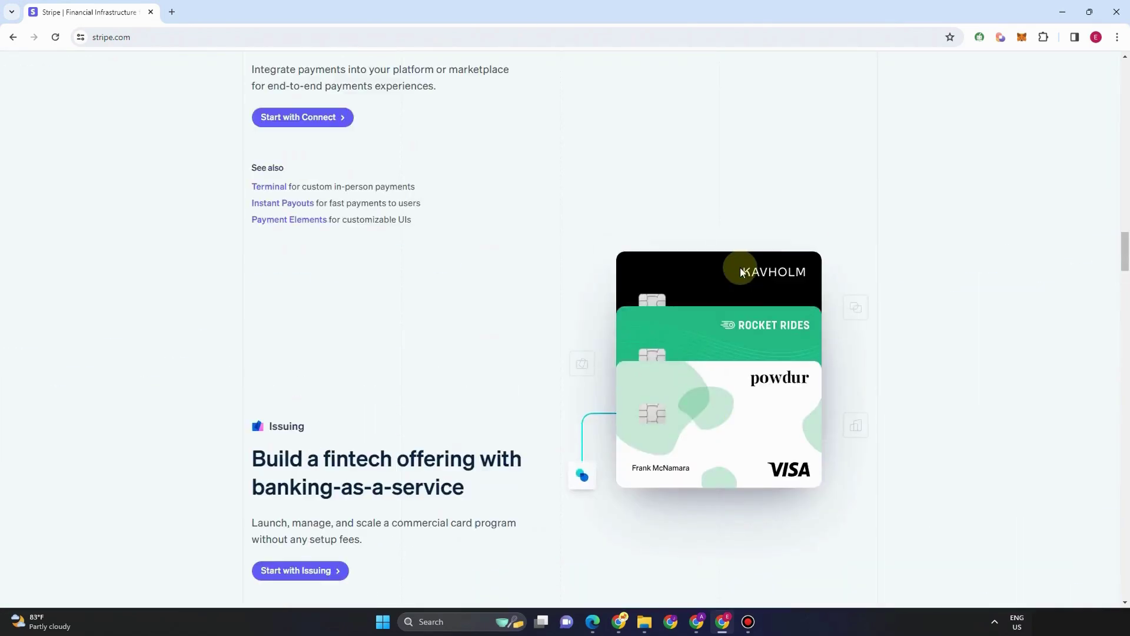
scroll(687, 295, up, 12)
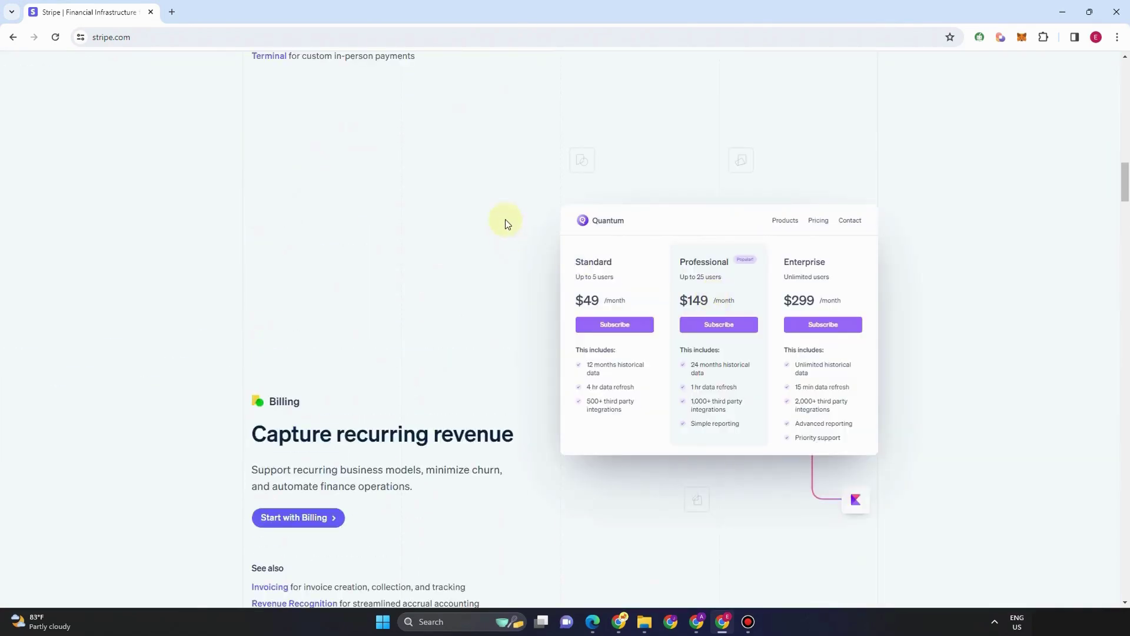
scroll(1039, 169, up, 12)
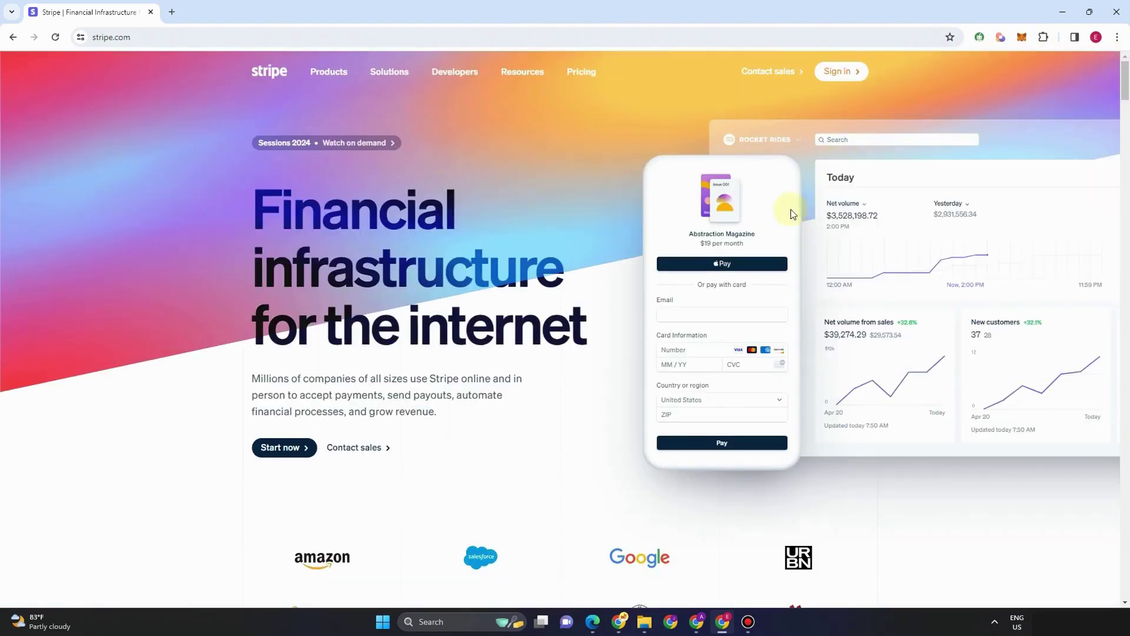
Step: Register a new Stripe account with product update emails enabled and open Gmail to verify its email address
click(300, 451)
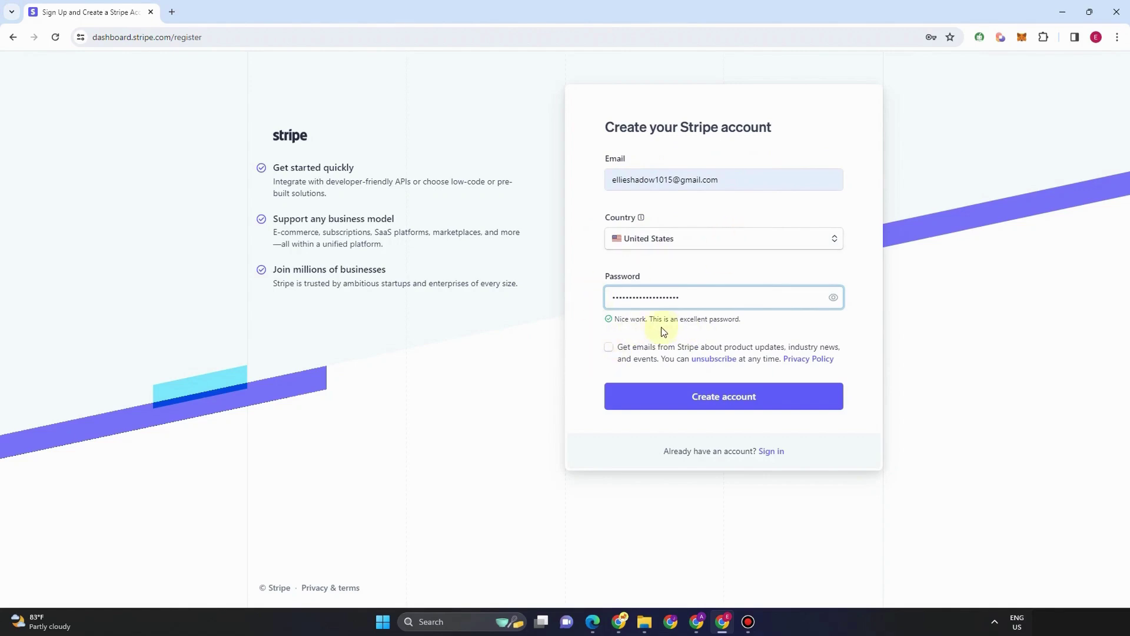
click(608, 347)
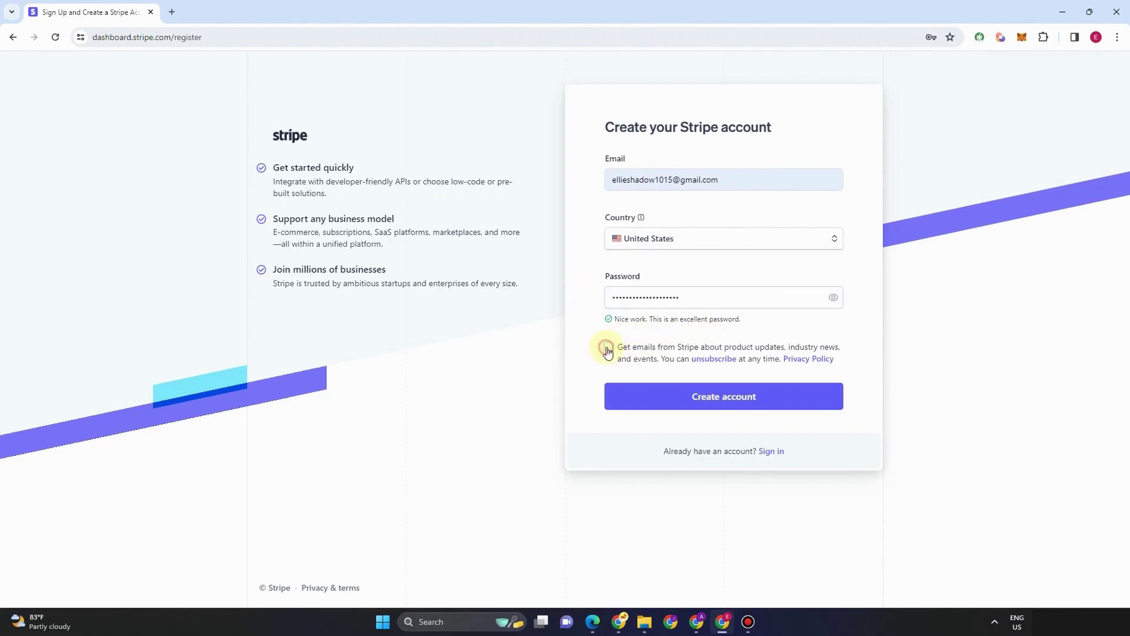
click(677, 397)
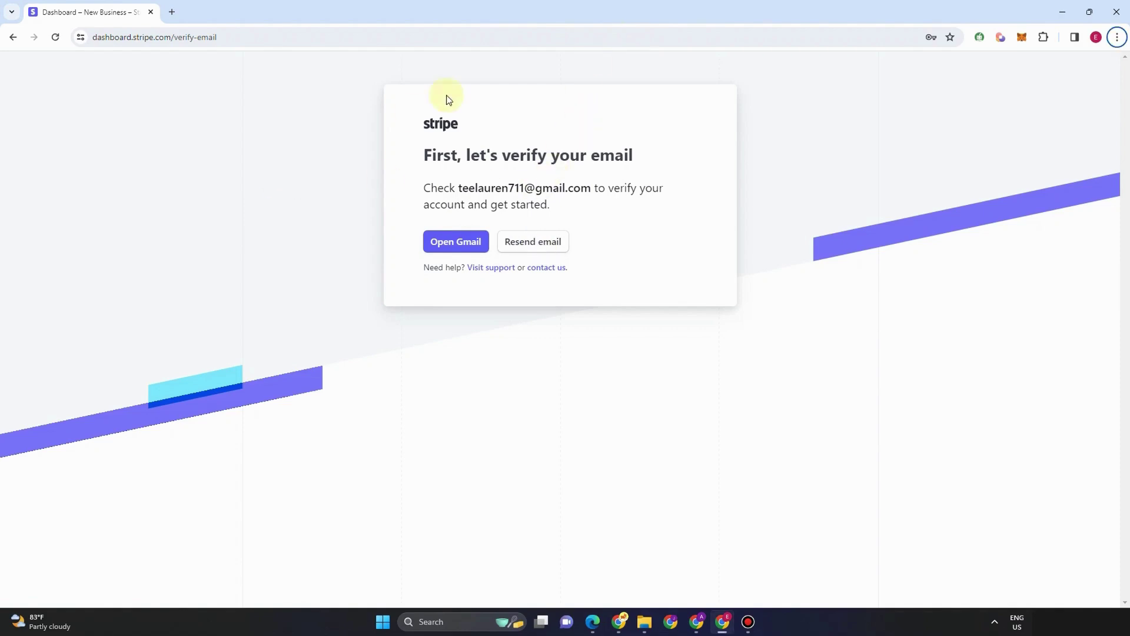
click(472, 242)
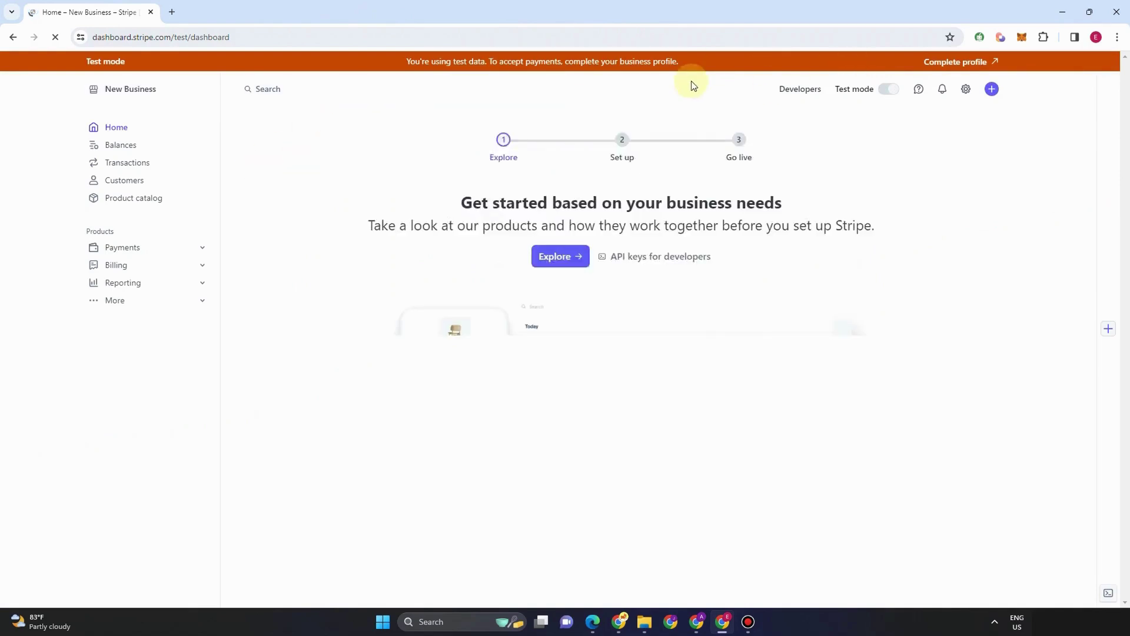
Step: Start completing the business profile, check the business type and location options, and continue with United States and Individual
click(969, 56)
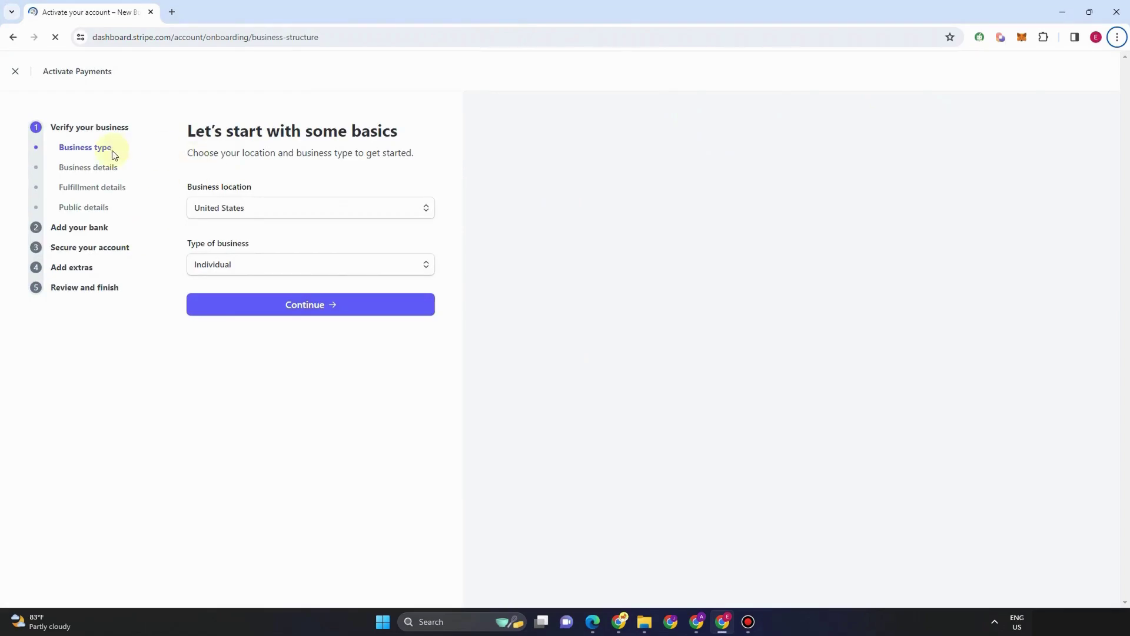
drag(51, 129, 134, 133)
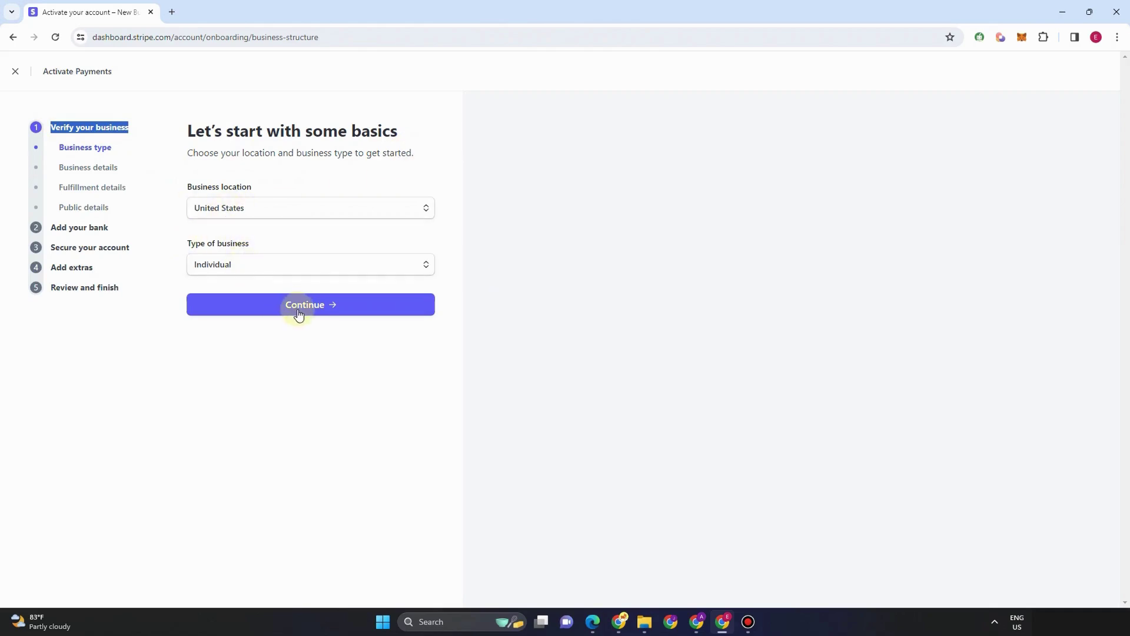
click(424, 264)
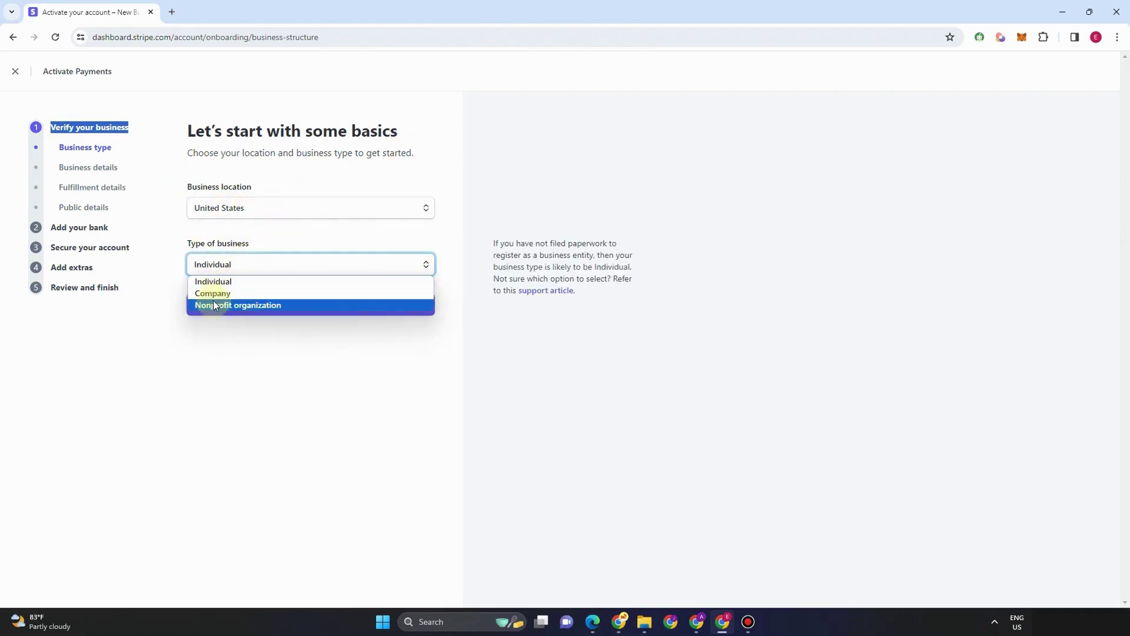
click(416, 210)
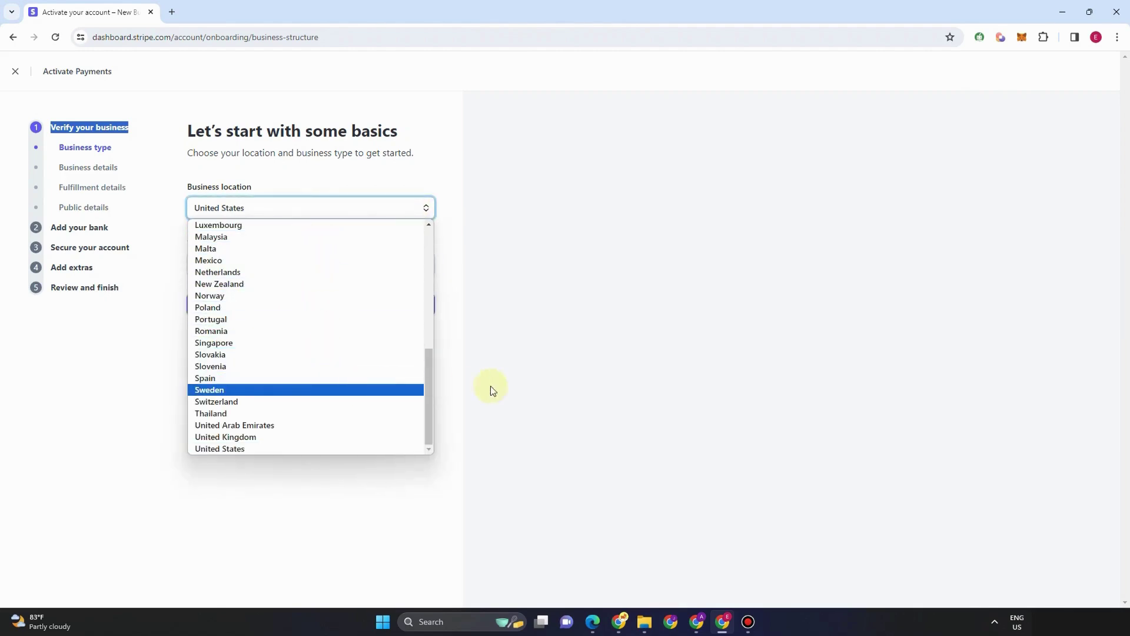
click(518, 359)
click(323, 314)
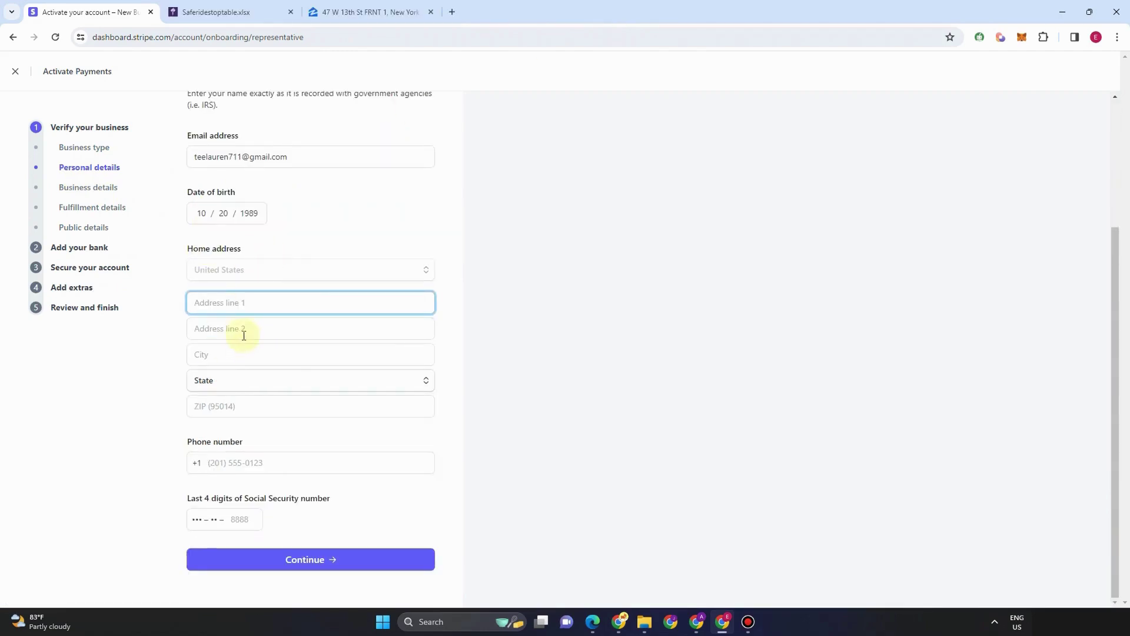
Step: Fill in the home address under Personal details and move on to Business details, discarding the unsaved changes
click(242, 328)
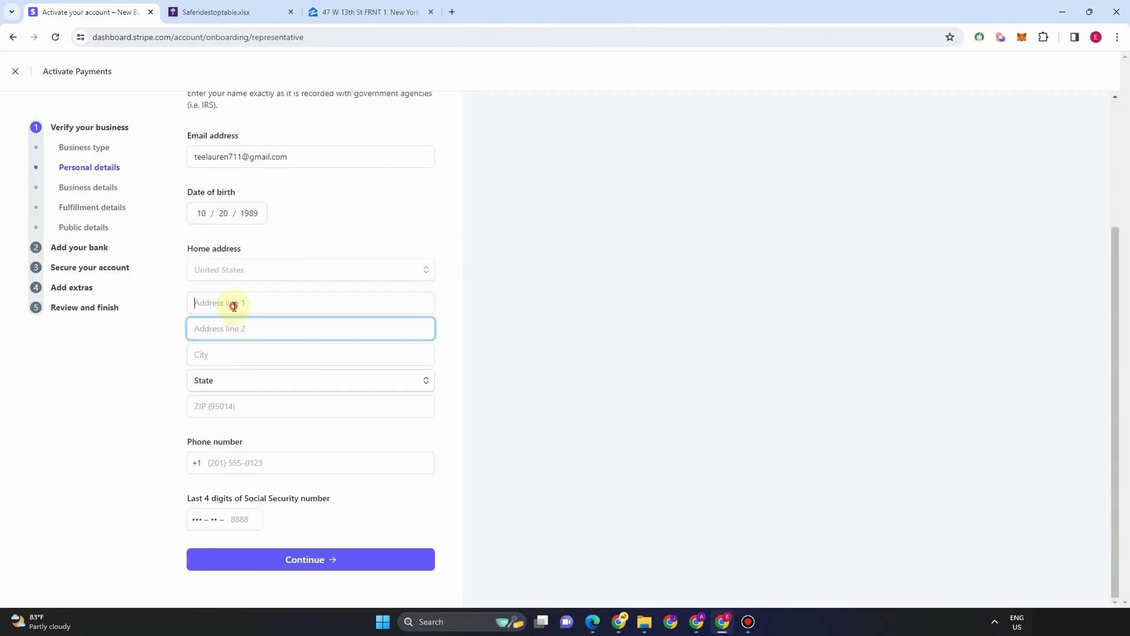
click(234, 306)
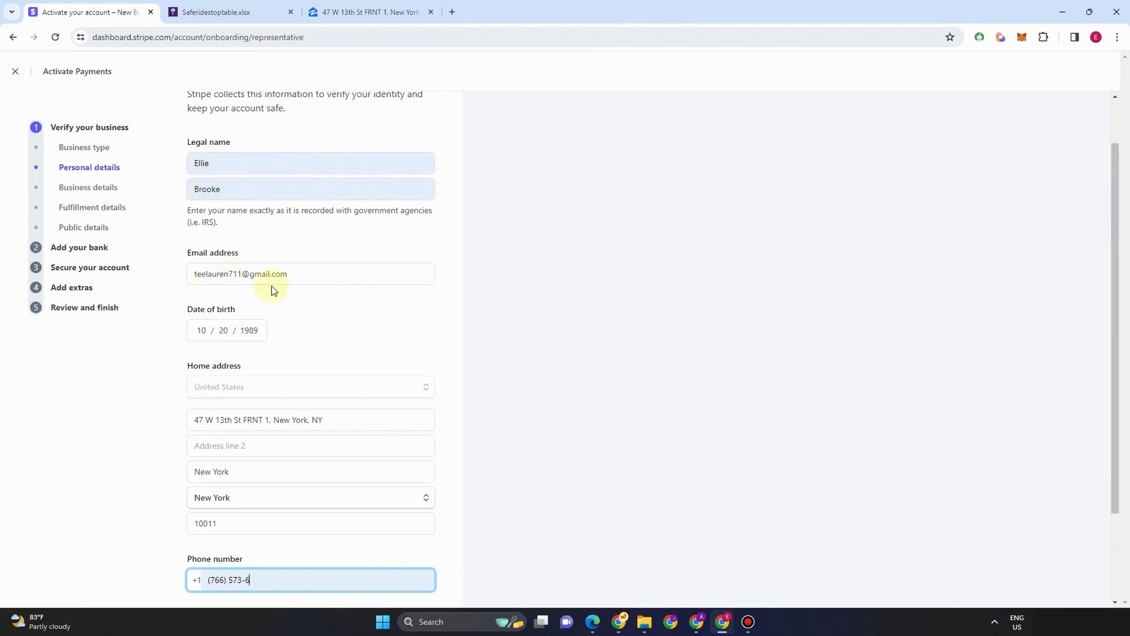
scroll(218, 329, down, 1)
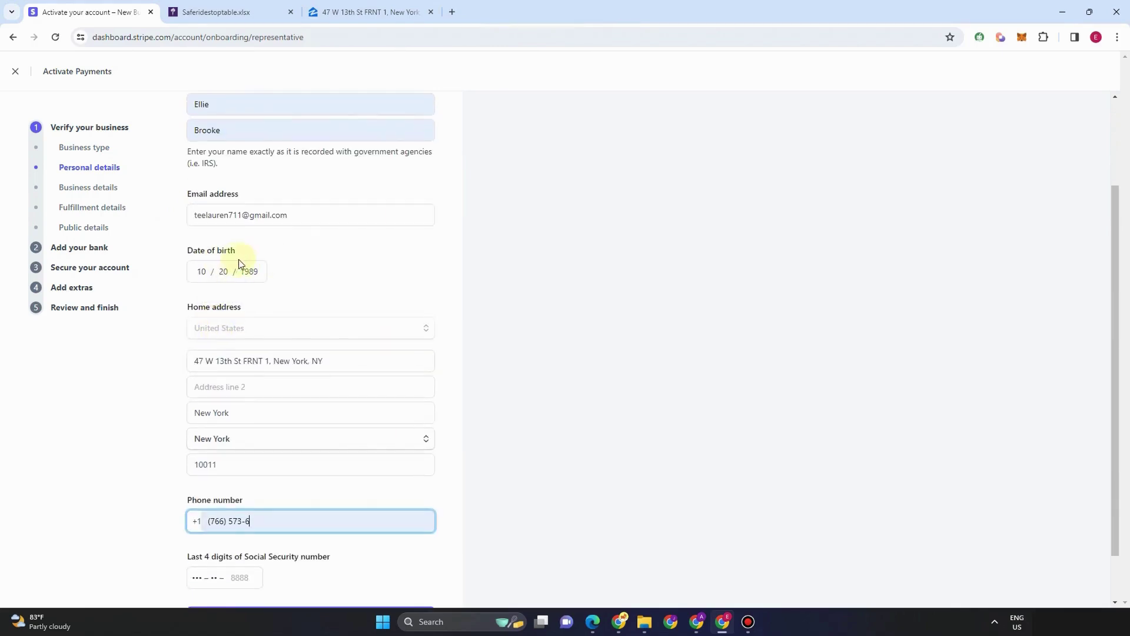
scroll(271, 302, down, 1)
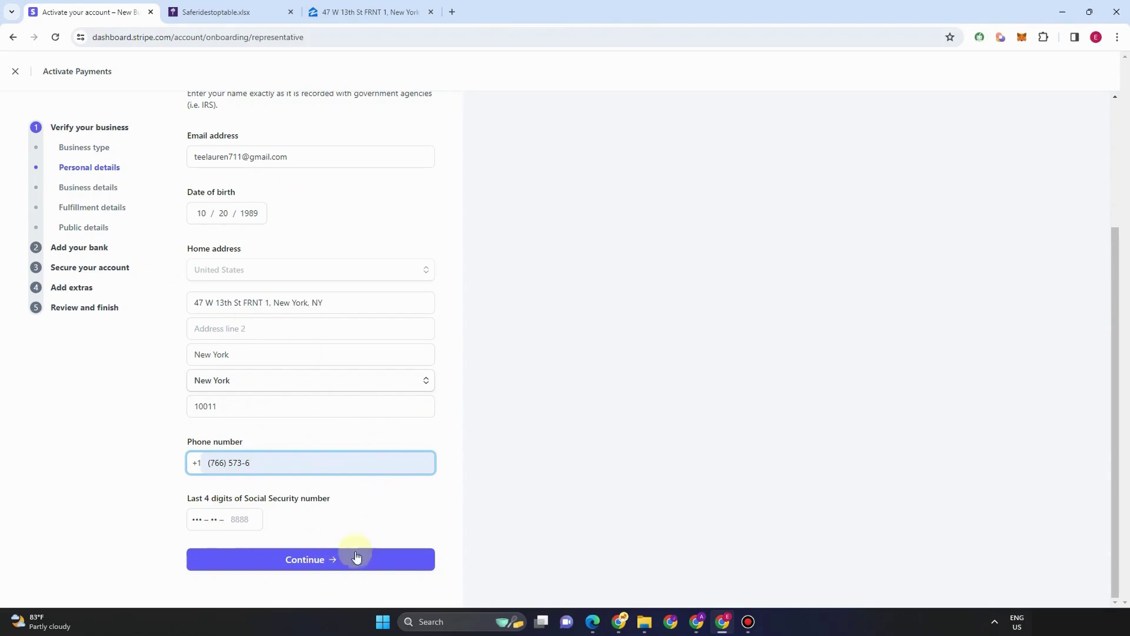
click(109, 189)
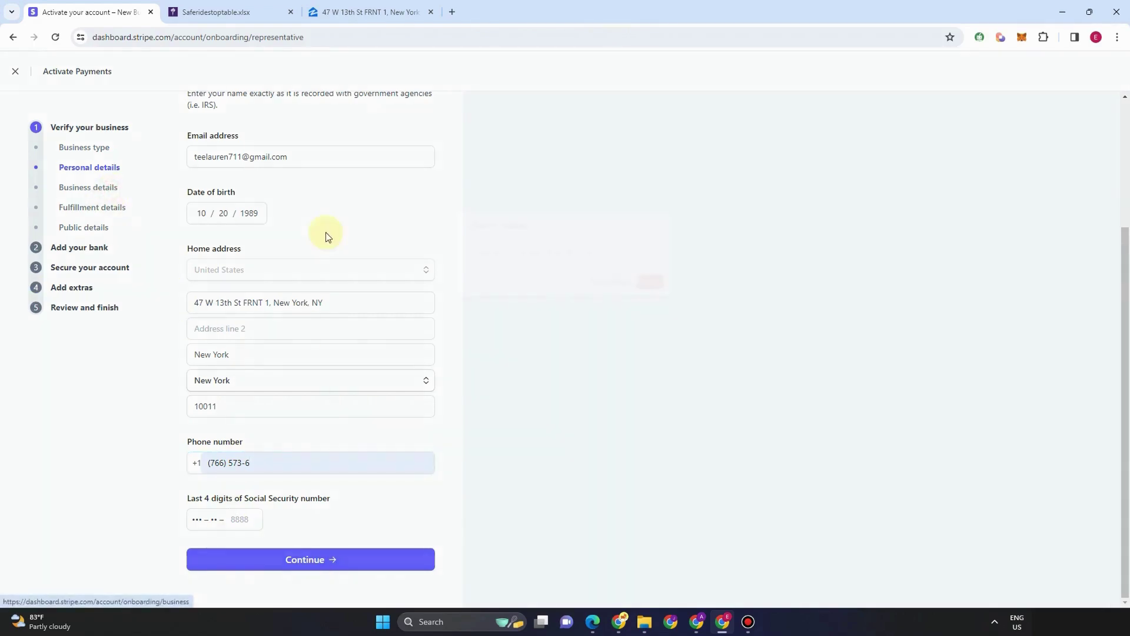
key(Return)
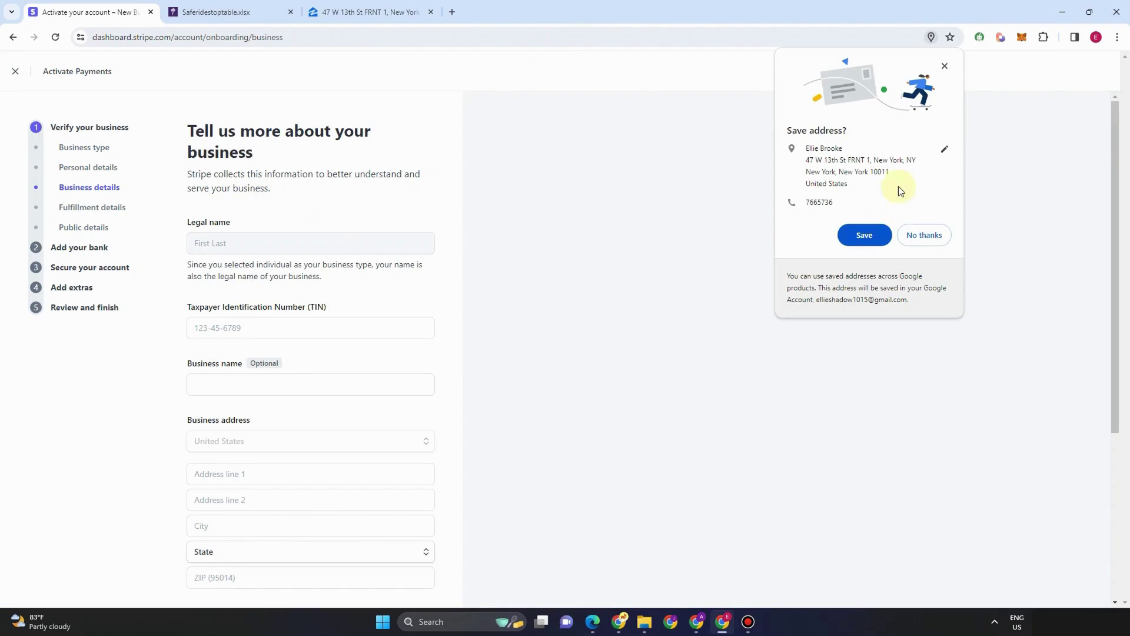
Step: Examine the legal name, Taxpayer Identification Number and optional business name fields in Business details
scroll(190, 235, down, 1)
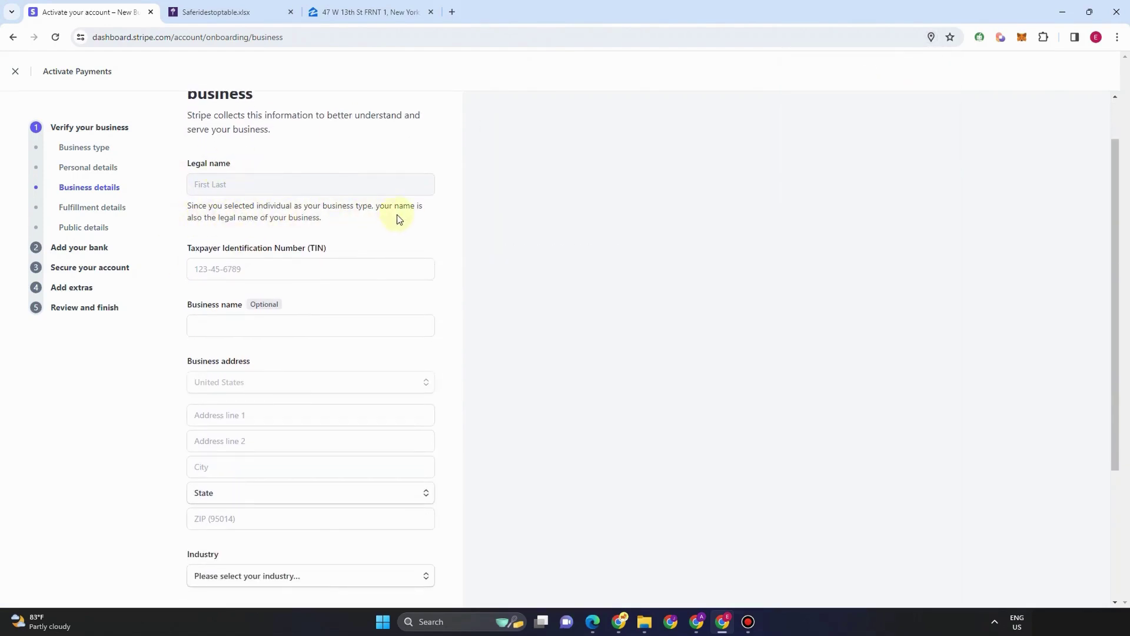
click(277, 187)
click(228, 271)
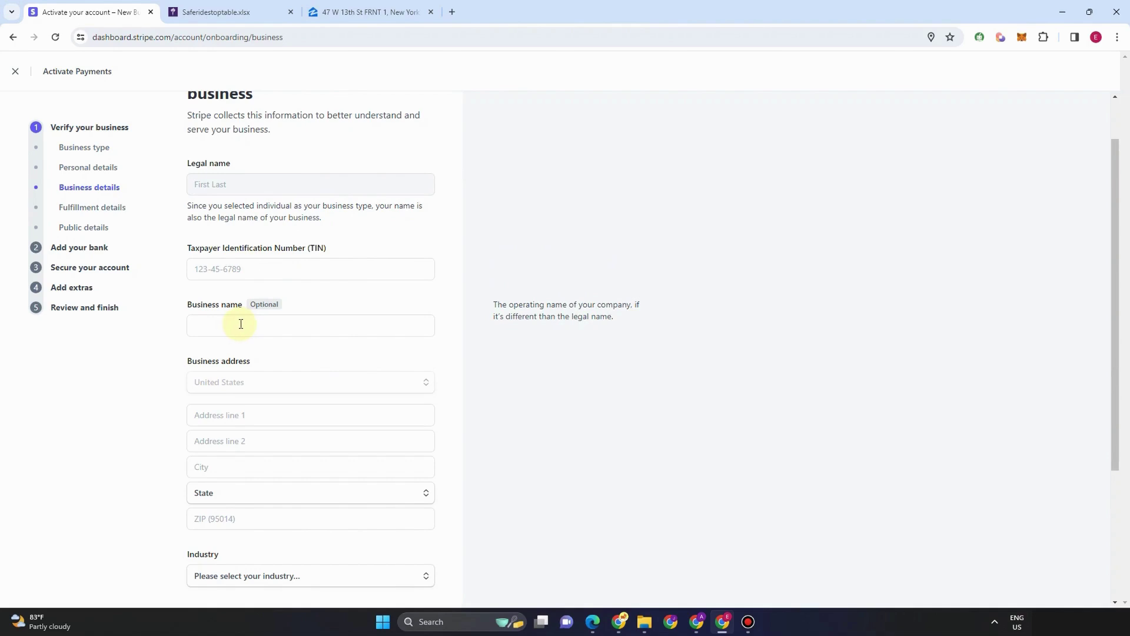
click(305, 327)
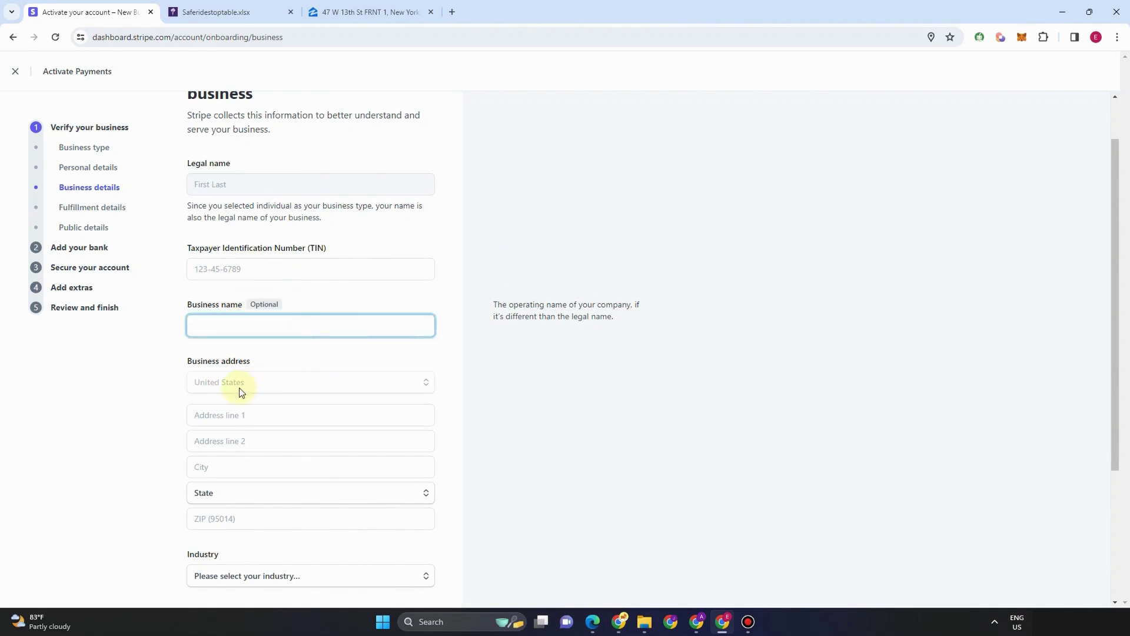
click(242, 407)
text(10011)
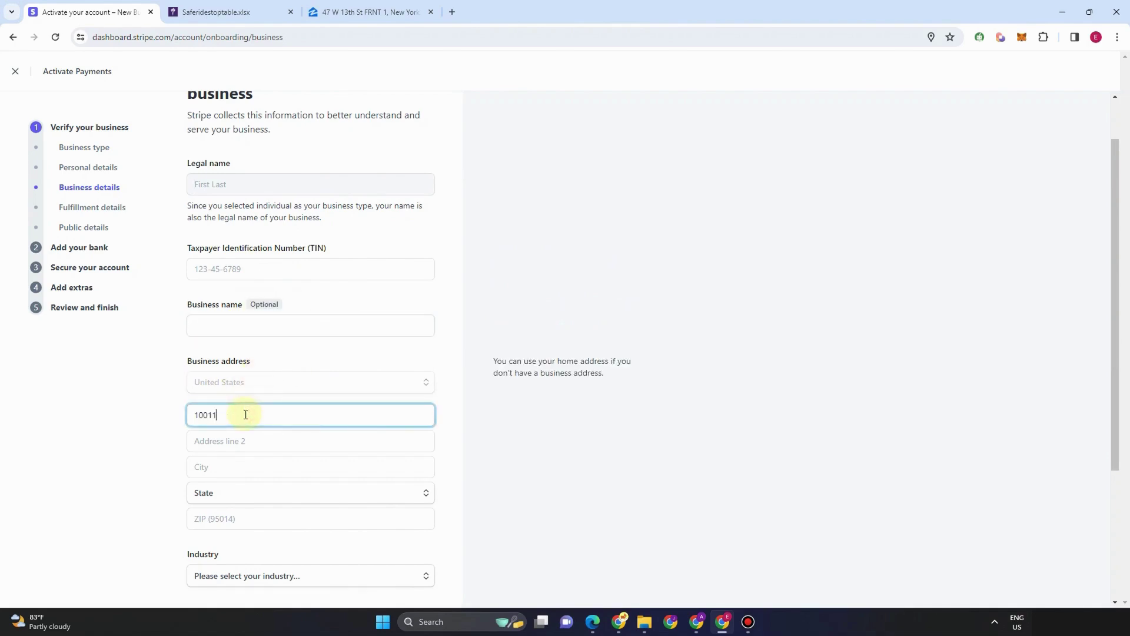
drag(251, 415, 166, 417)
key(BackSpace)
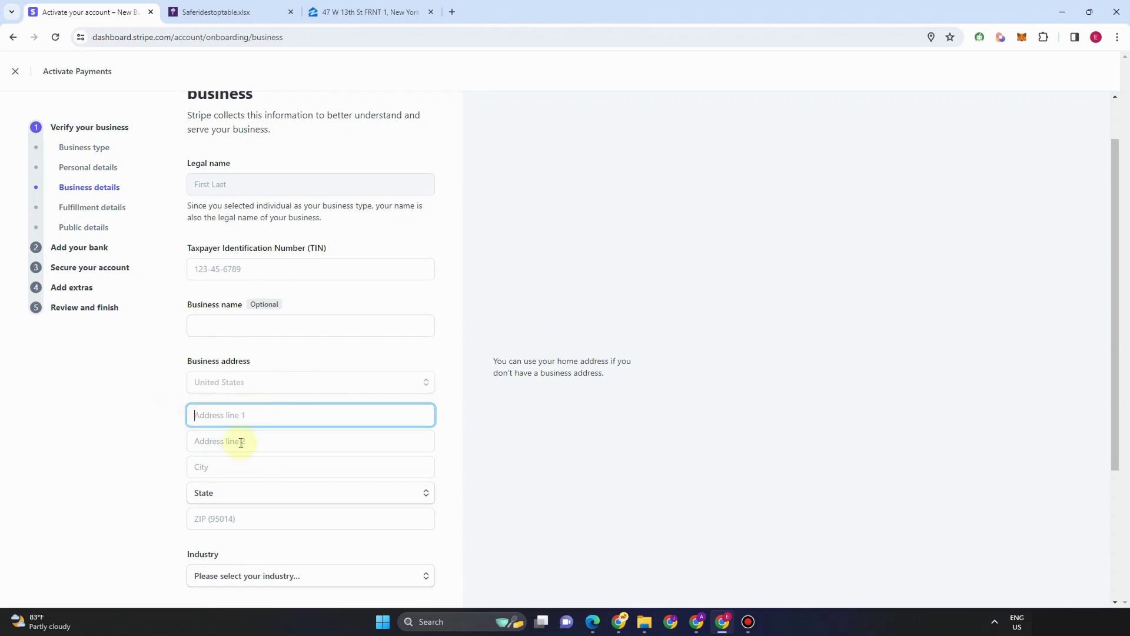
Step: Check the state choices for the business address and set the industry to Clothing and accessories
click(252, 484)
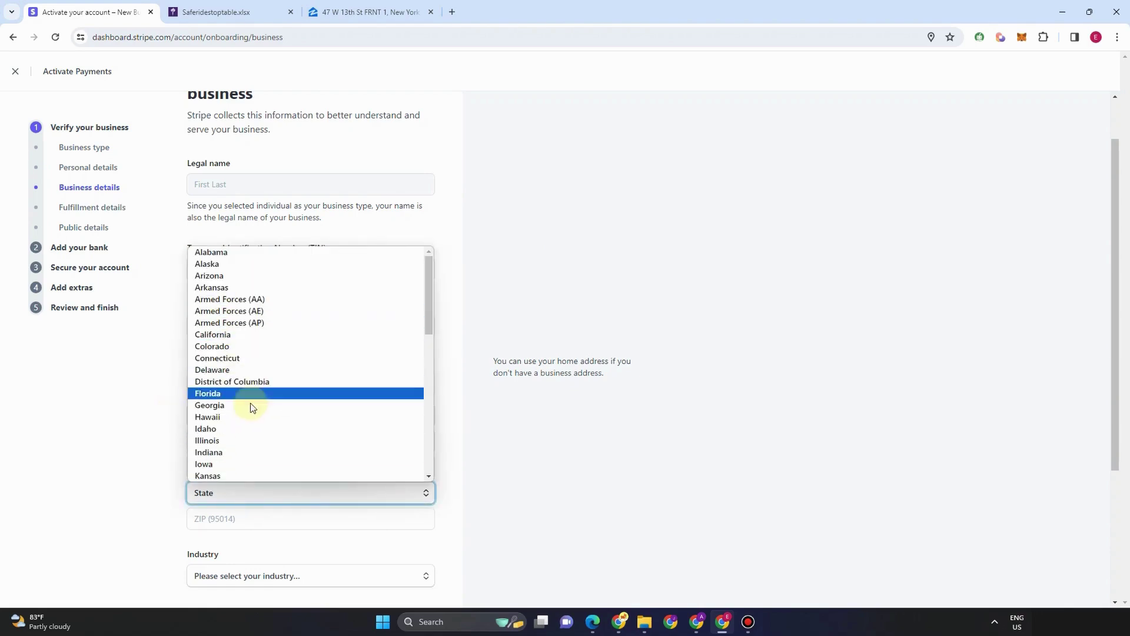
click(563, 417)
scroll(345, 440, down, 2)
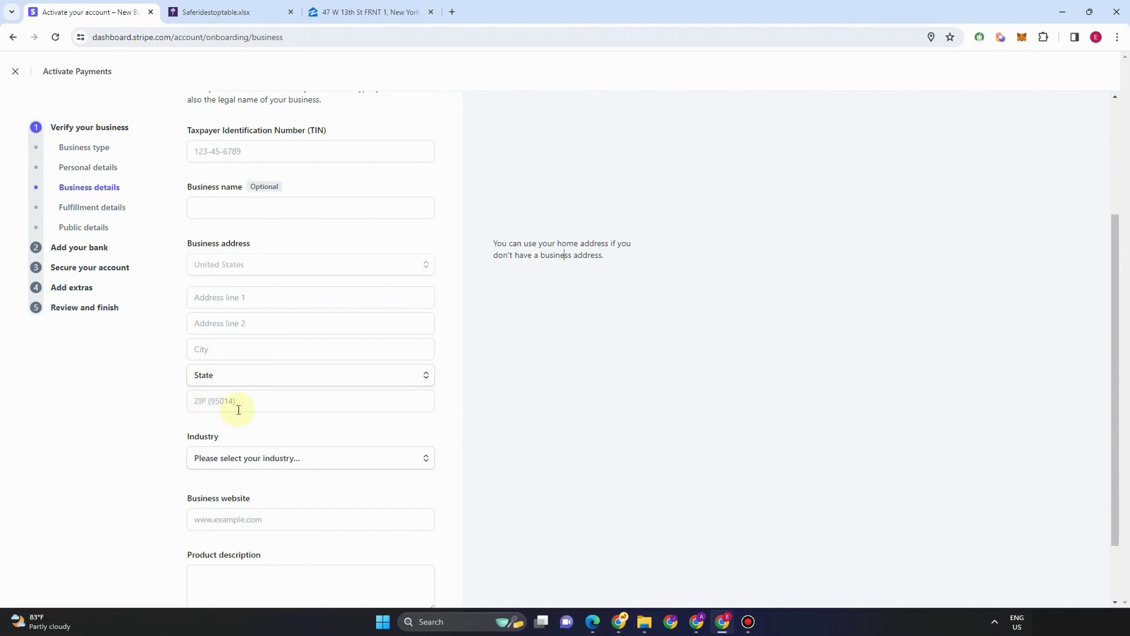
click(264, 459)
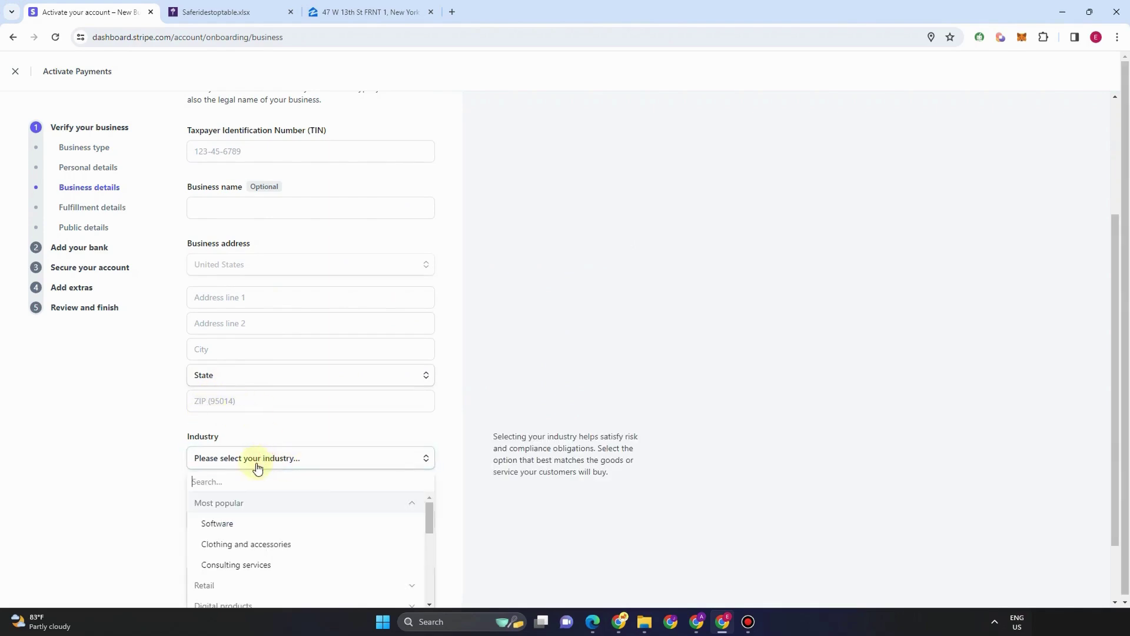
scroll(259, 465, down, 2)
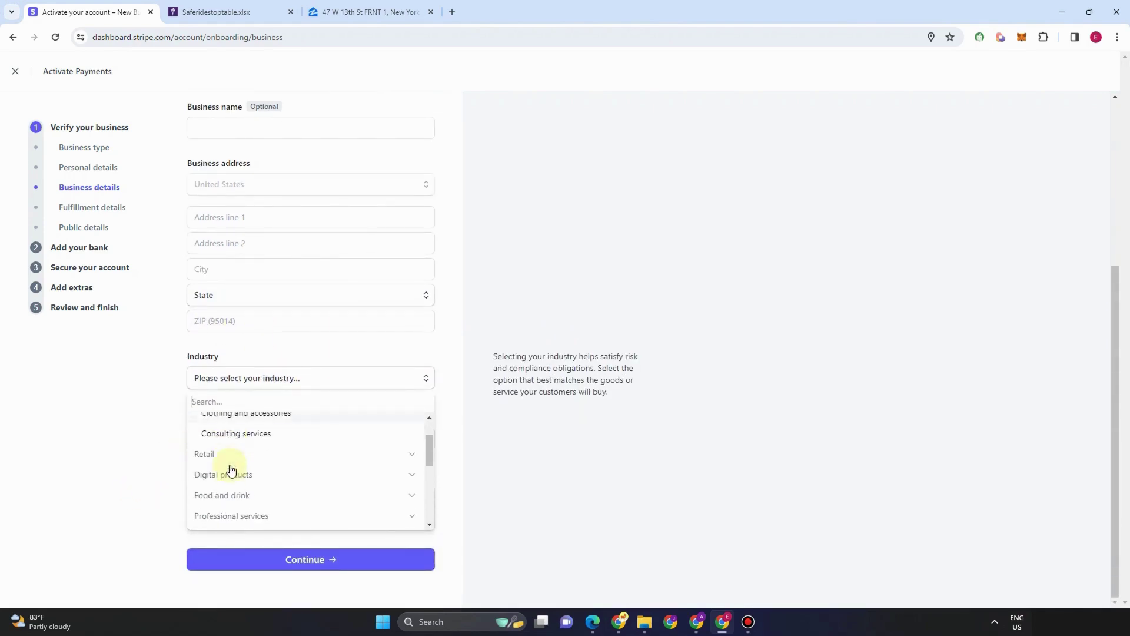
scroll(244, 449, up, 1)
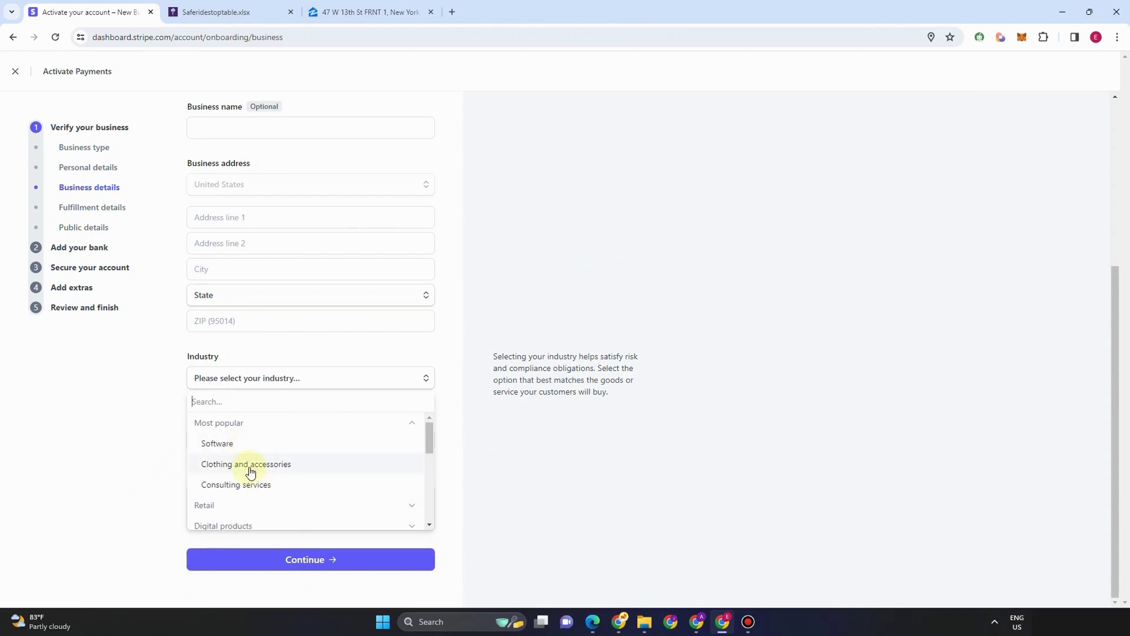
click(250, 465)
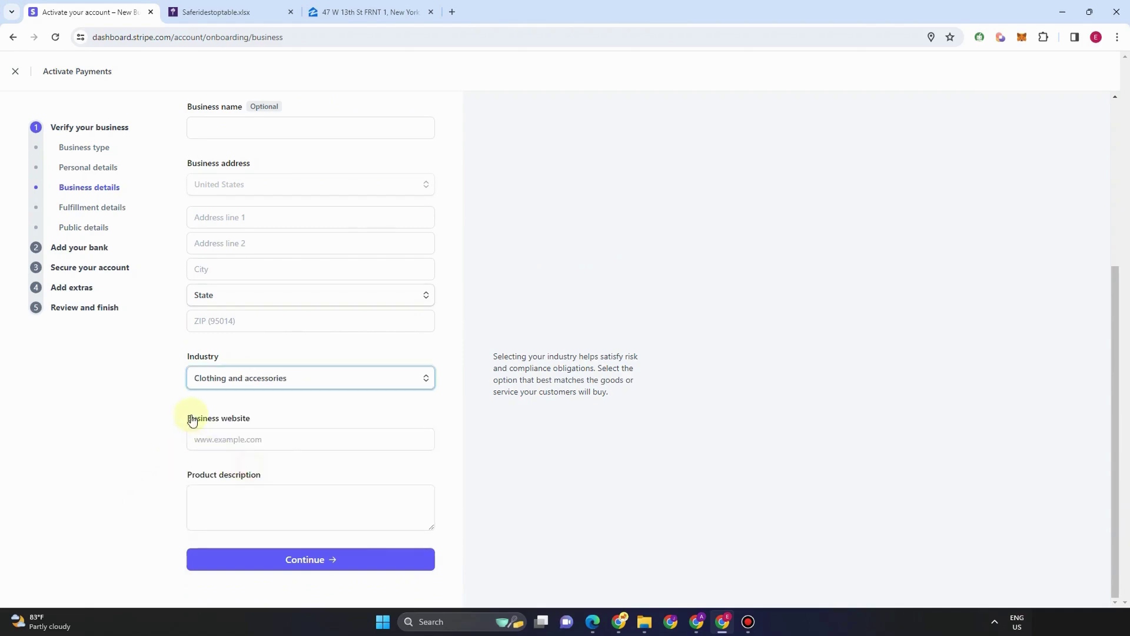
Step: Check the business website and product description fields and move on to Fulfillment details, discarding the unsaved changes
click(222, 440)
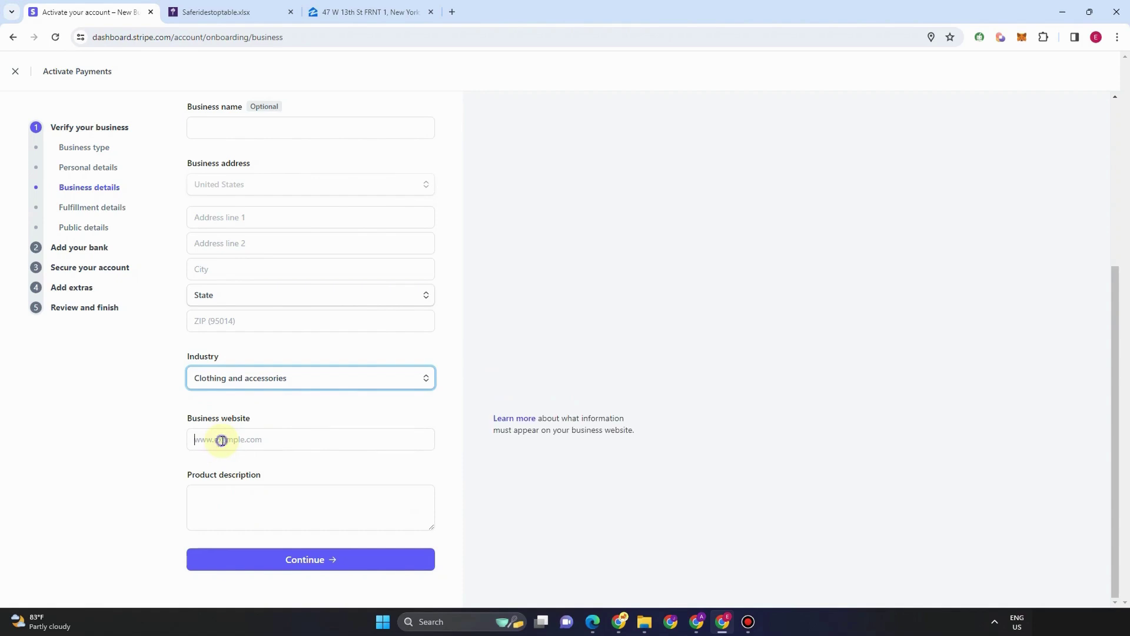
right_click(220, 439)
click(121, 399)
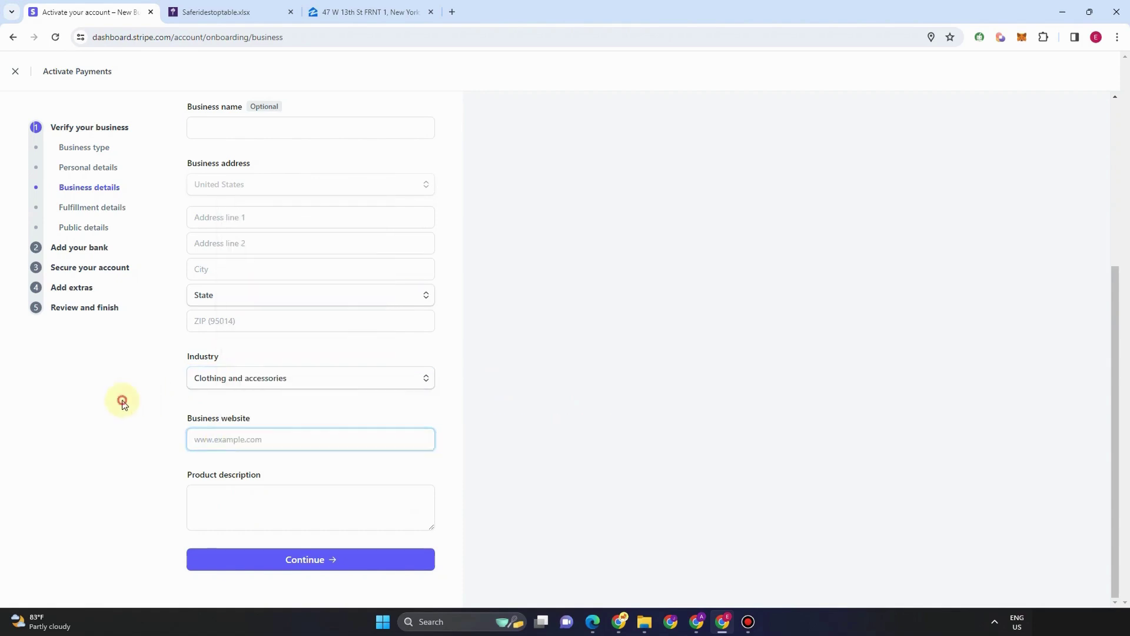
click(246, 503)
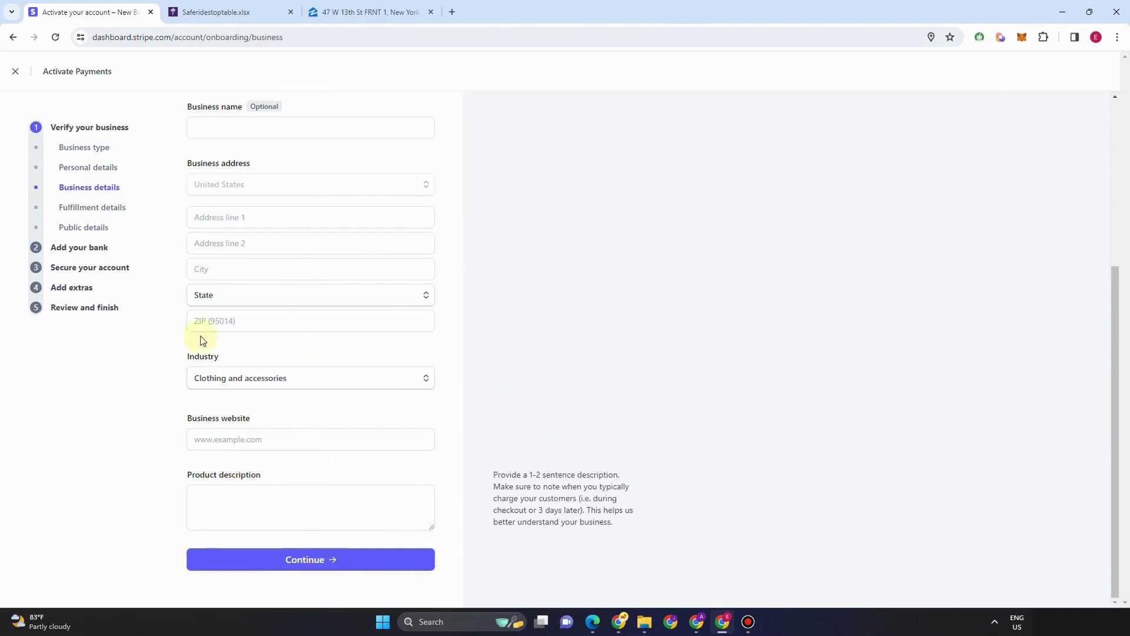
click(108, 207)
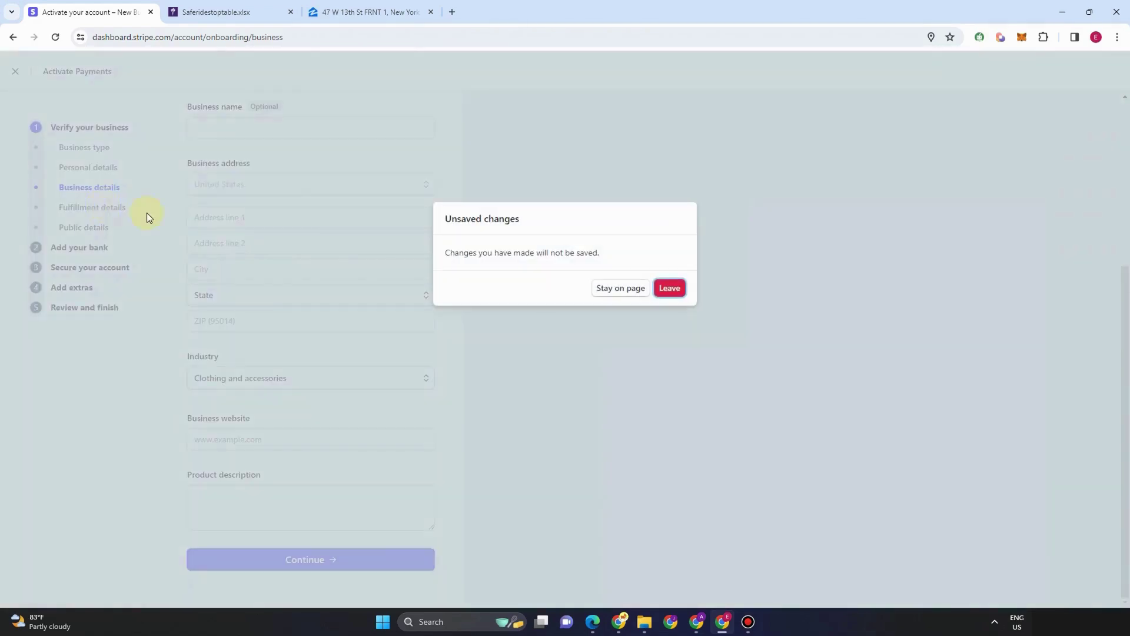
click(669, 288)
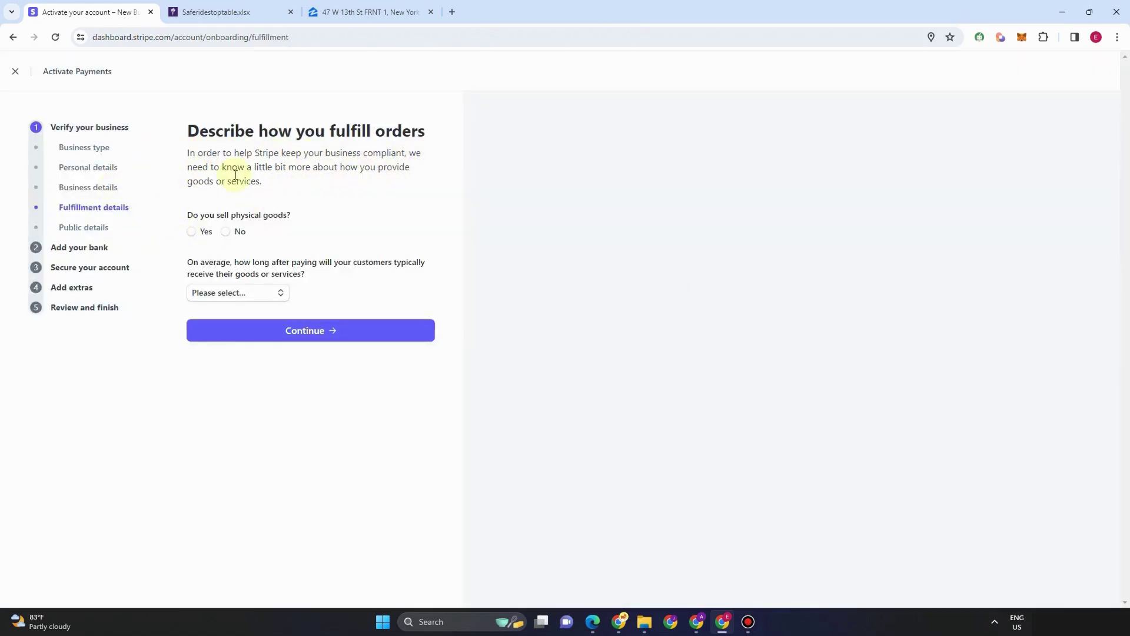
Step: Answer No to selling physical goods, choose Within 2 weeks for customers receiving goods or services, and continue to the public details
click(234, 235)
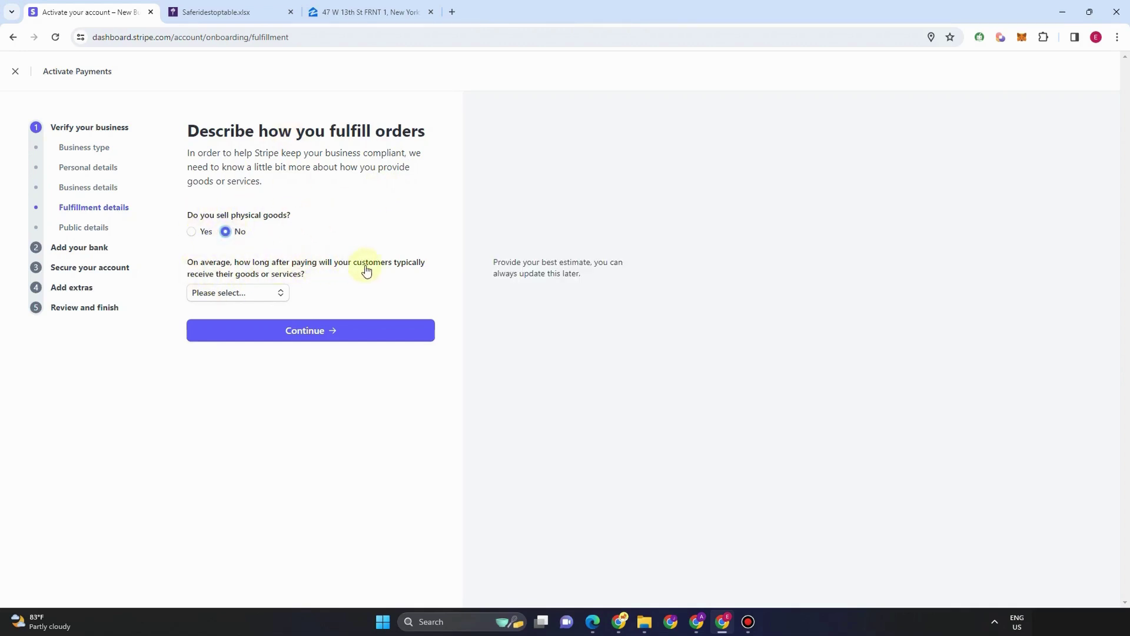
click(266, 293)
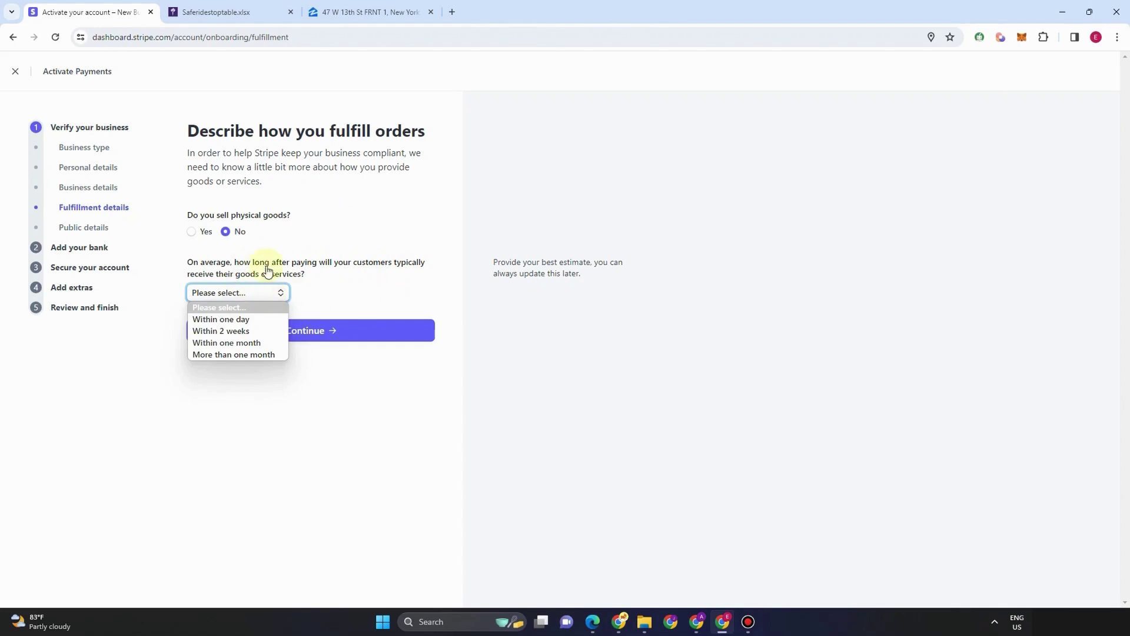
click(239, 332)
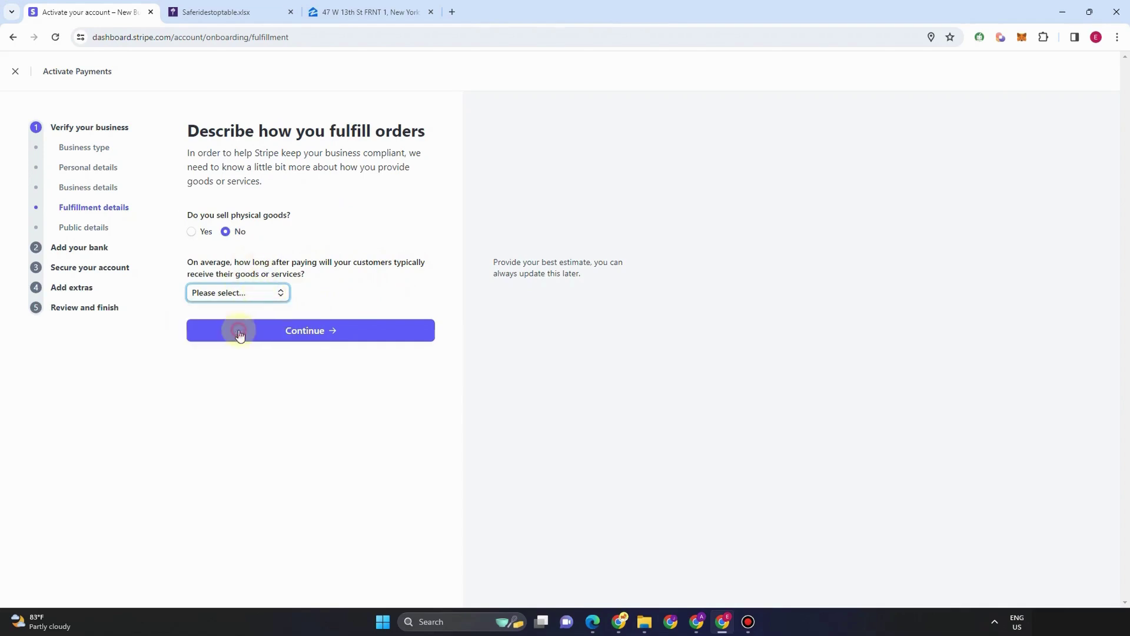
click(311, 335)
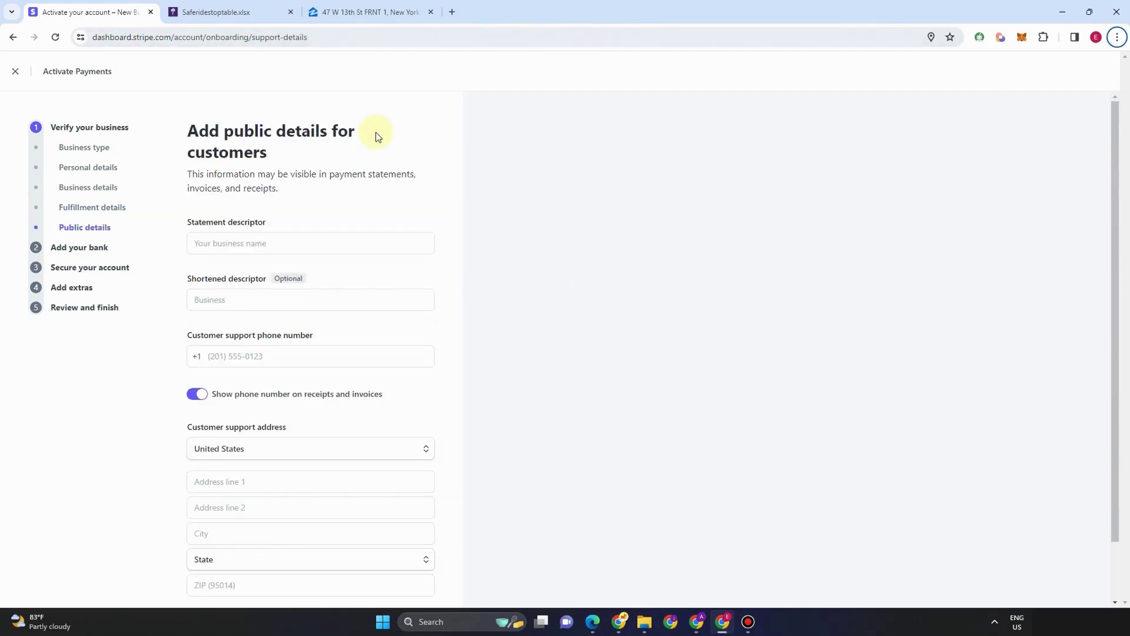
Step: Examine the statement descriptor, shortened descriptor, customer support phone and address fields, including the option for showing the phone number on receipts
scroll(375, 138, down, 1)
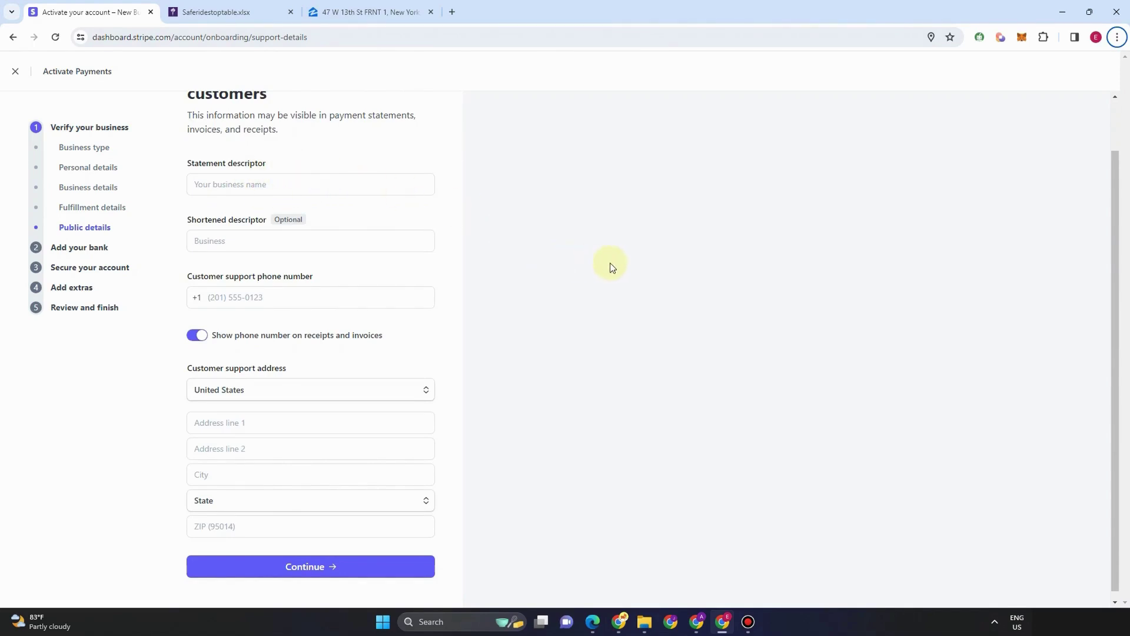
mouse_move(303, 241)
scroll(285, 292, down, 1)
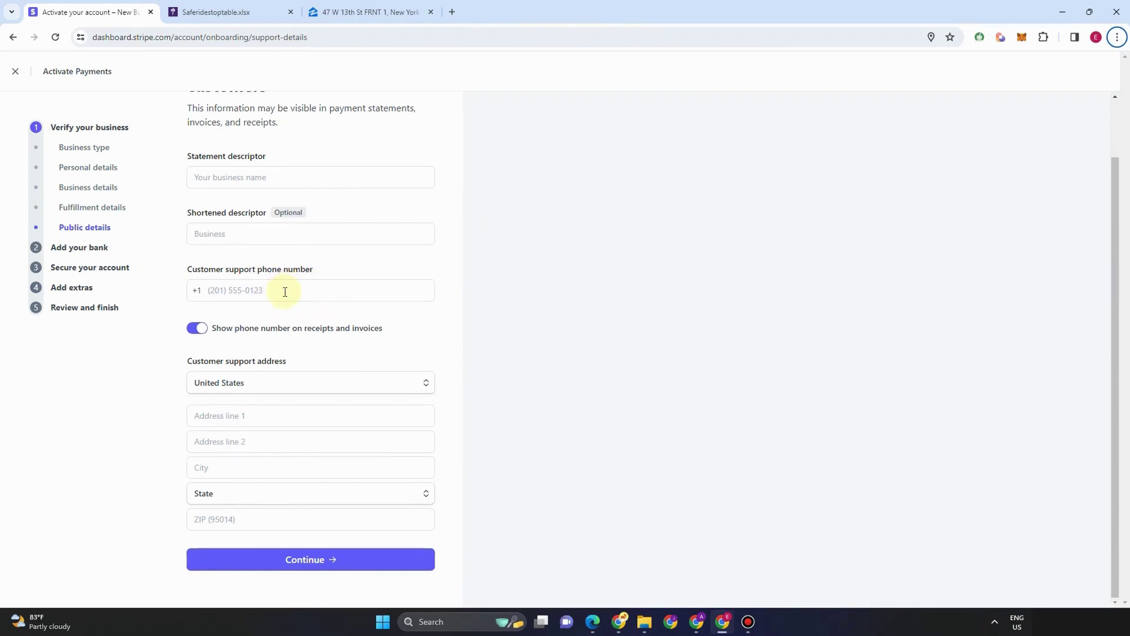
click(187, 332)
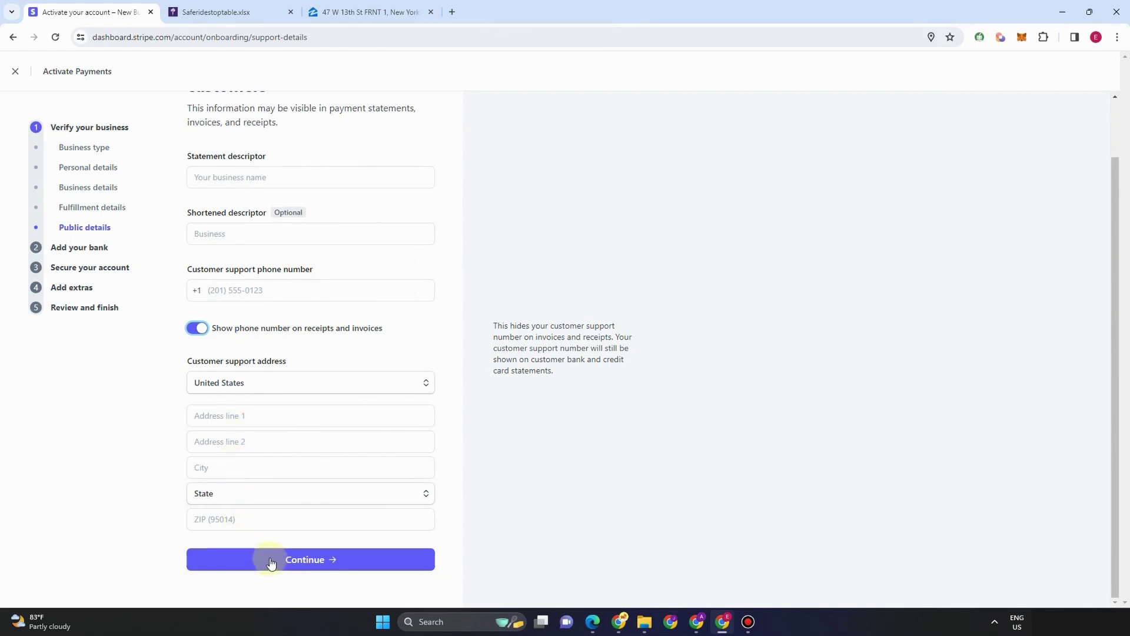
Step: Go to Add your bank, check the form for entering bank details manually, and close it unfilled
click(106, 248)
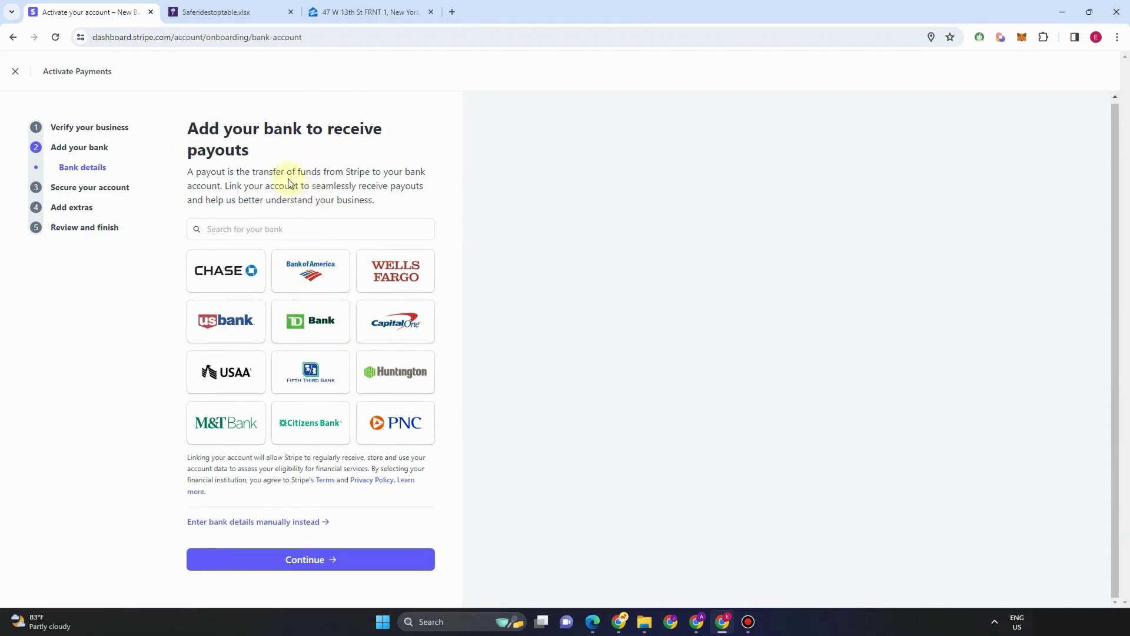
click(238, 523)
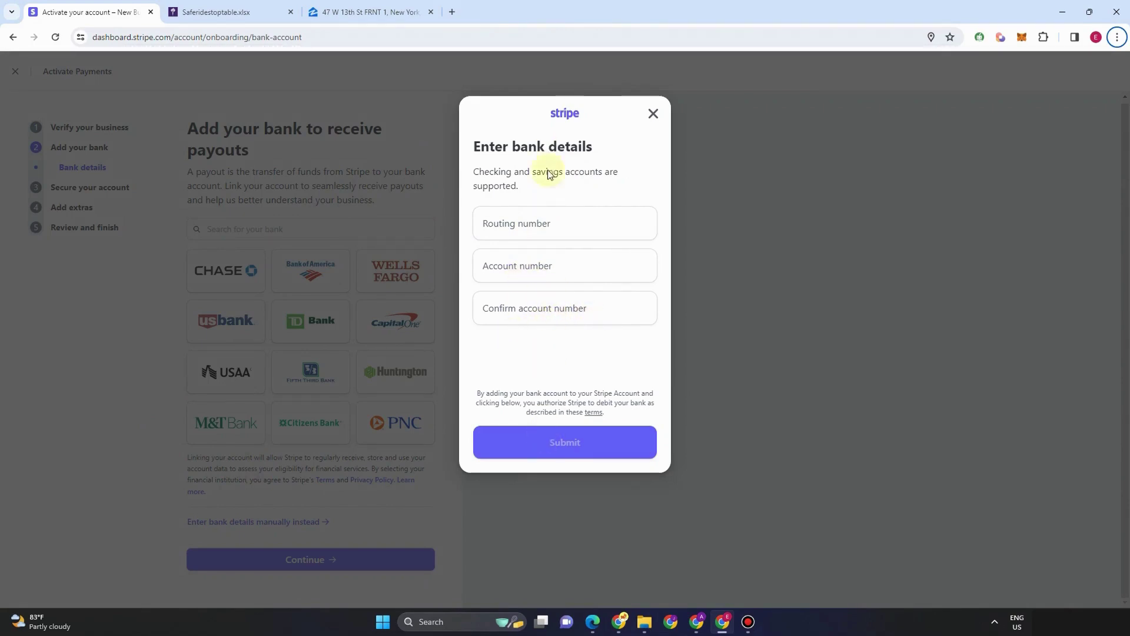
click(654, 113)
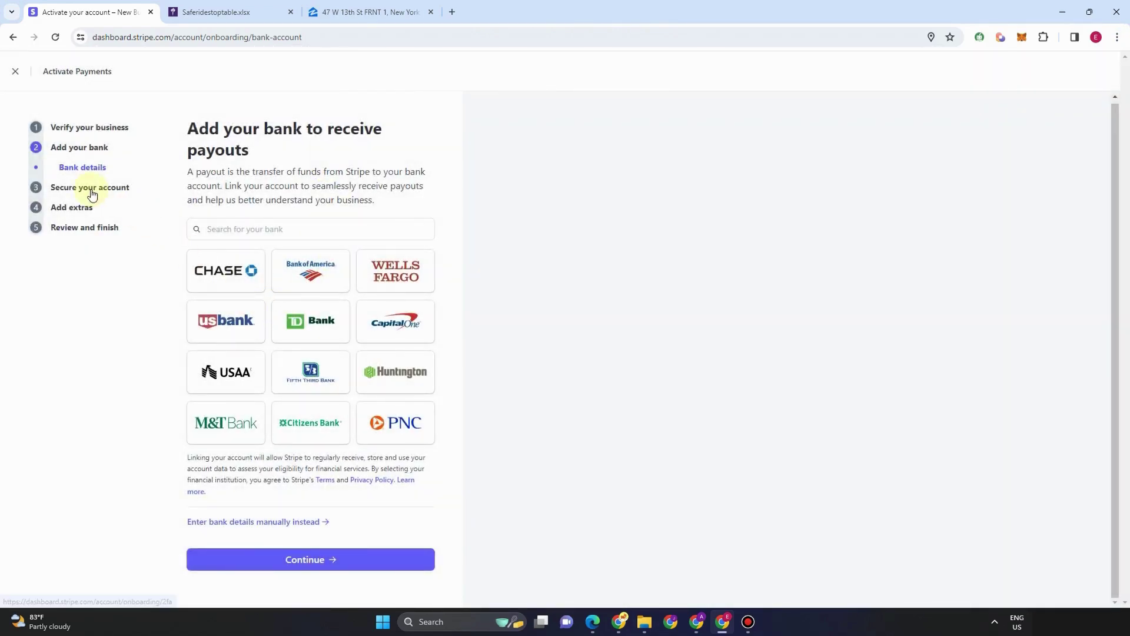
Step: Go to Secure your account and check the authenticator app and security key options for two-step authentication, cancelling each setup
click(91, 189)
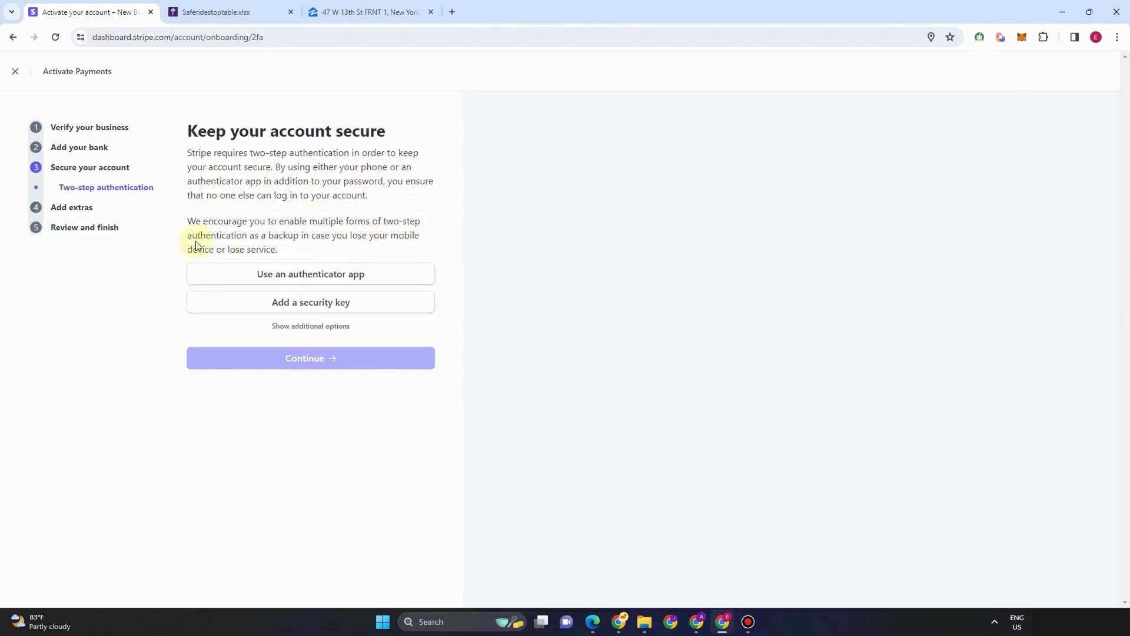
click(290, 280)
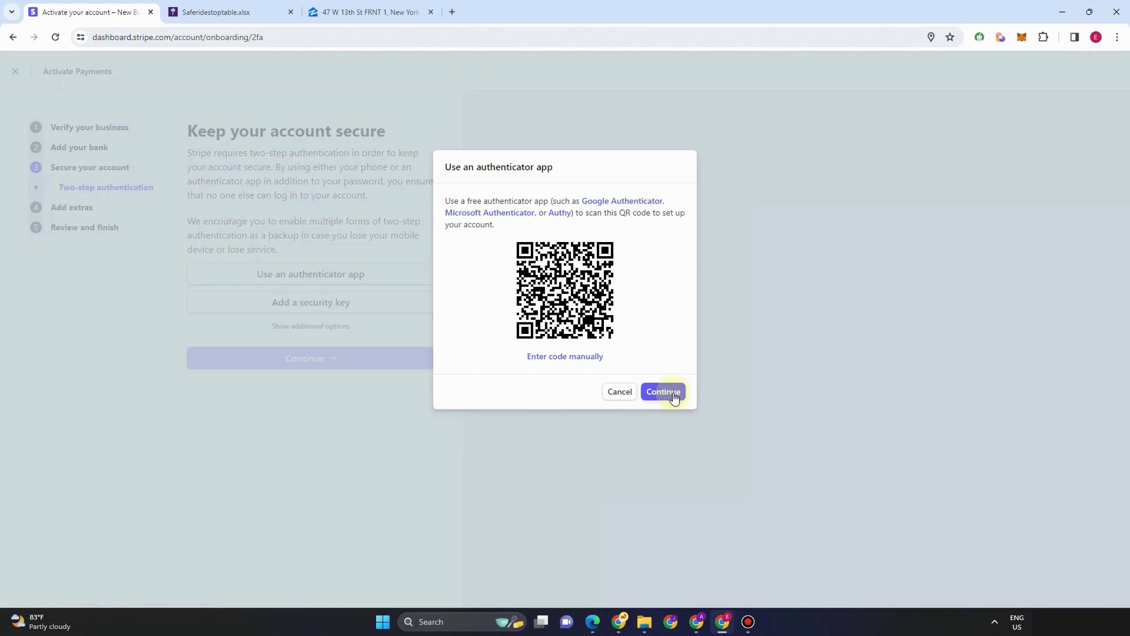
click(618, 391)
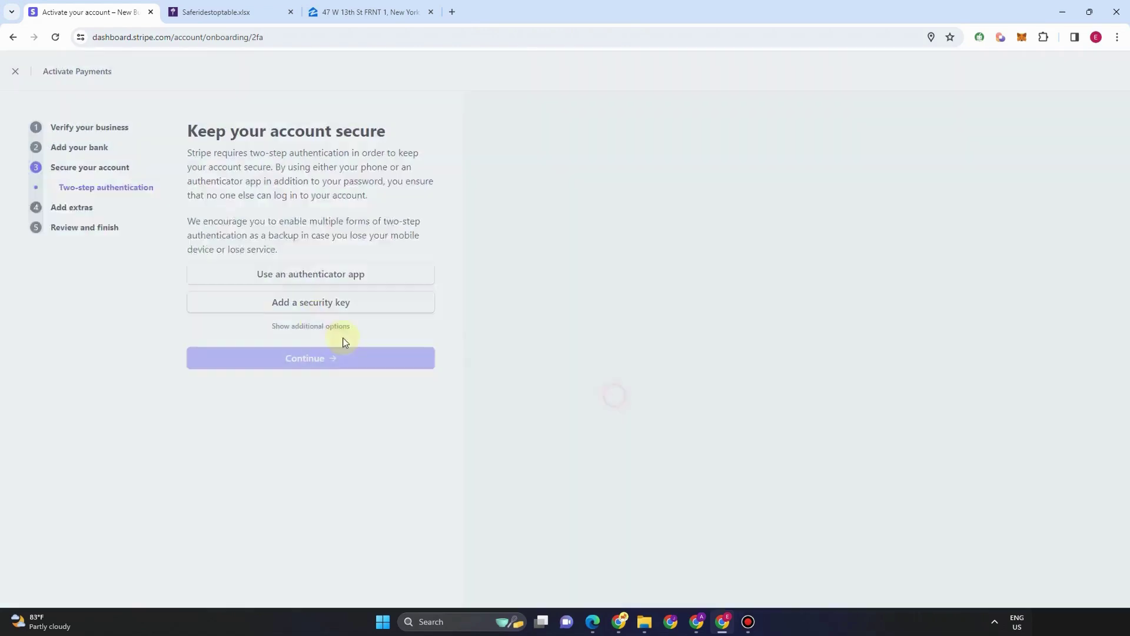
click(304, 302)
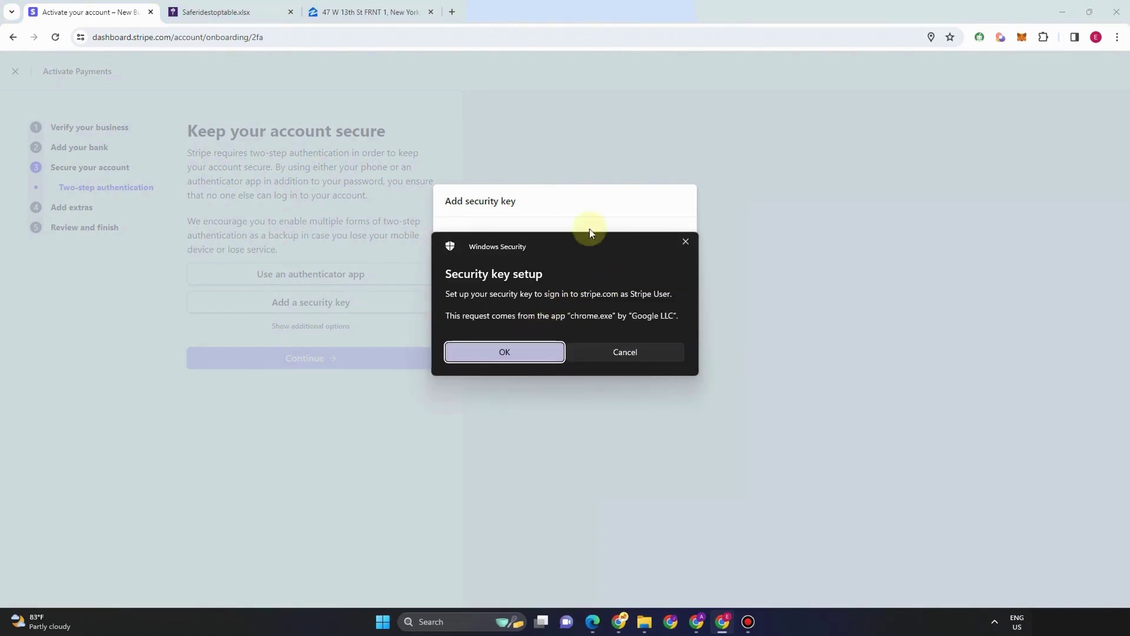
click(685, 242)
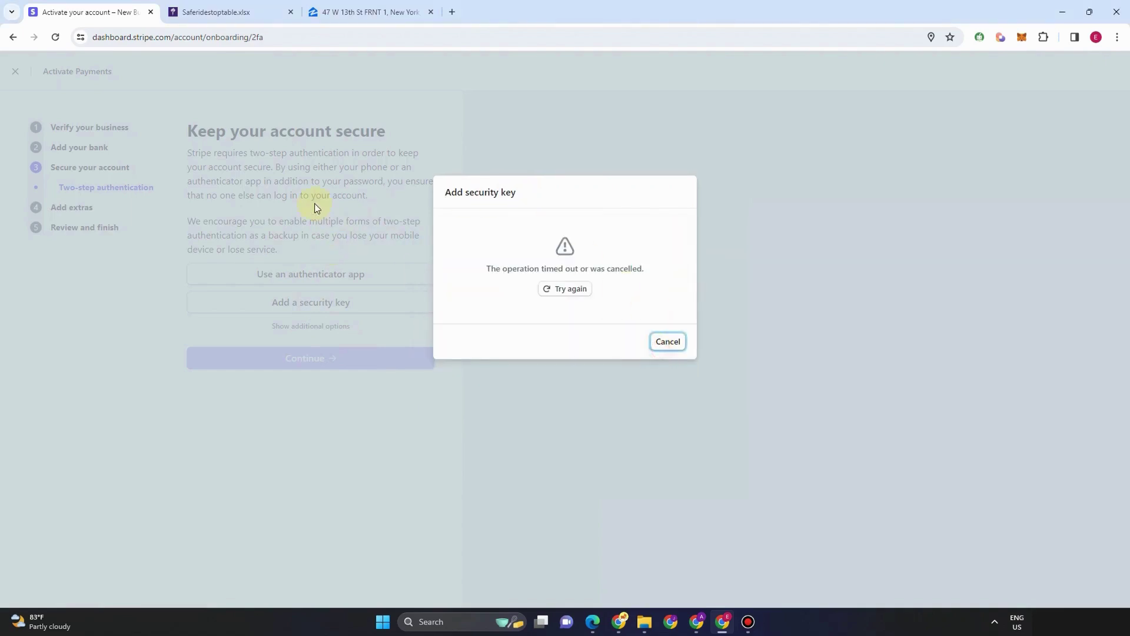
click(665, 341)
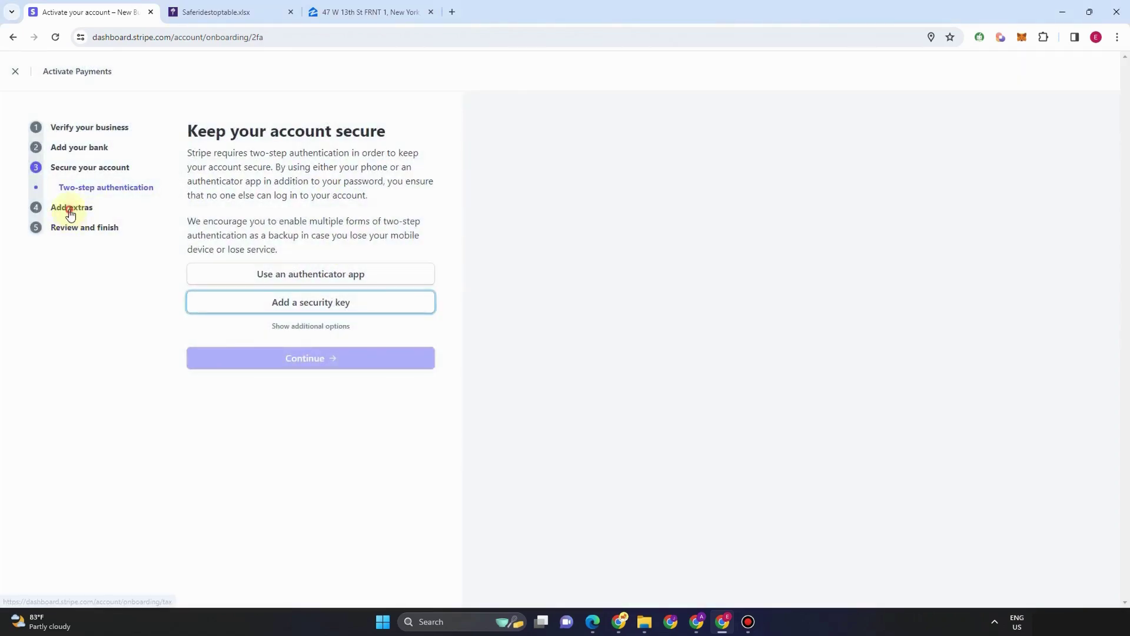
Step: Go to Add extras and examine the optional Tax calculation and Climate contributions pages
click(72, 207)
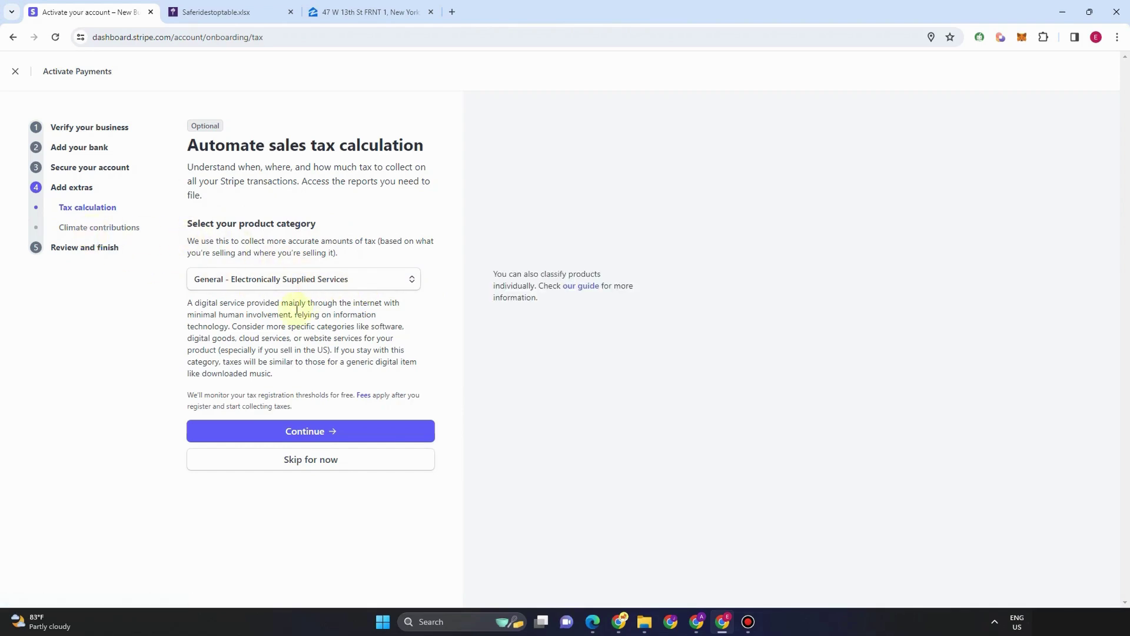
key(alt)
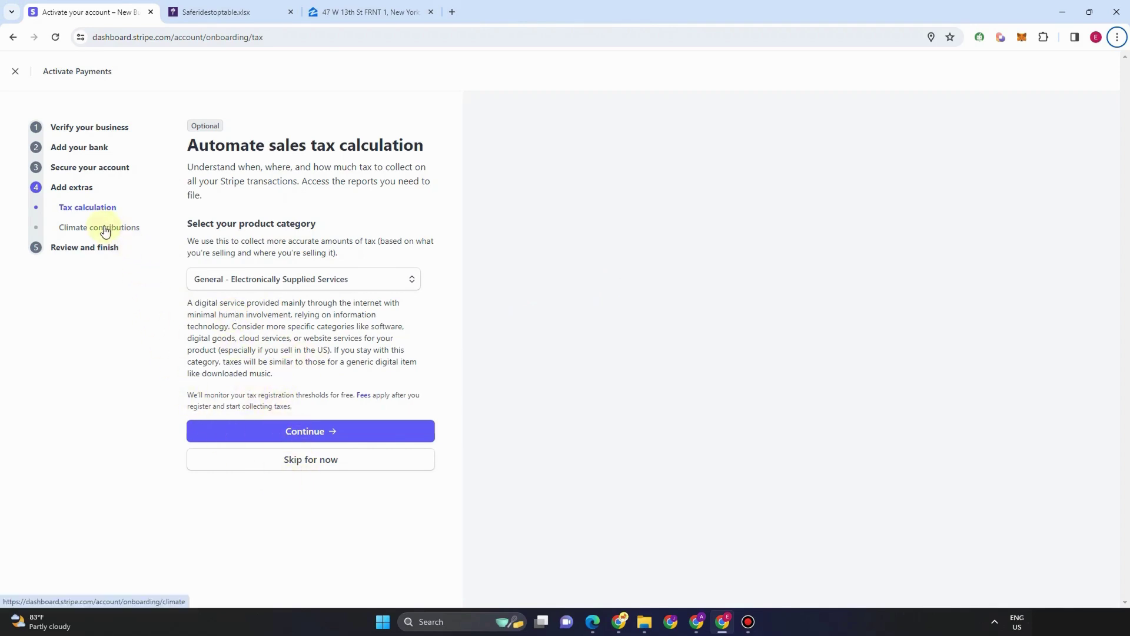
click(105, 229)
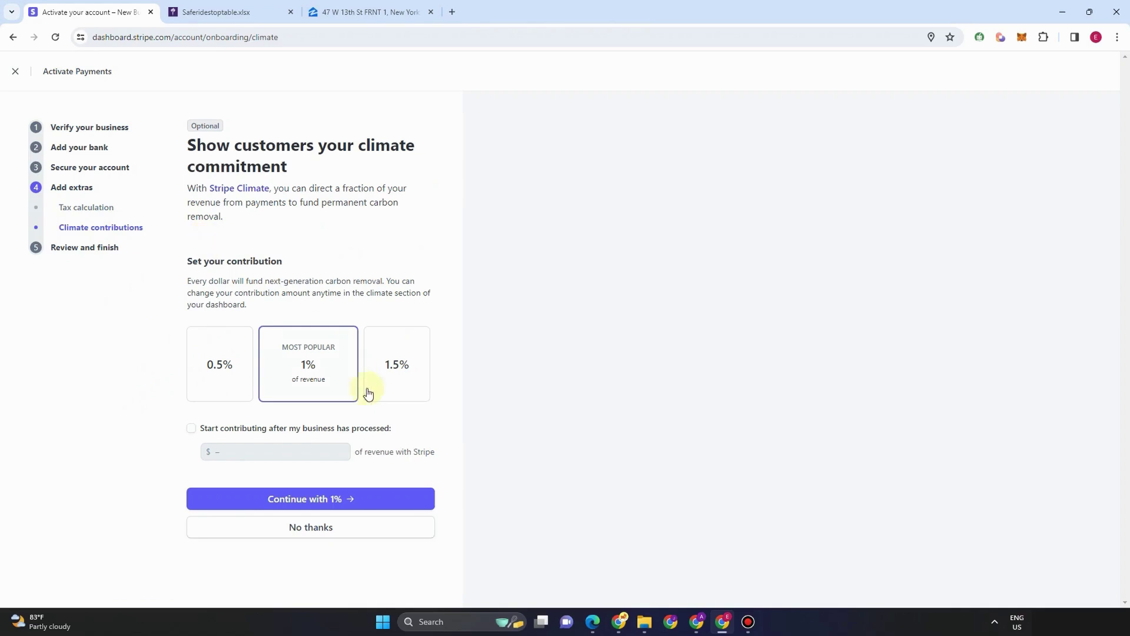
drag(188, 146, 311, 180)
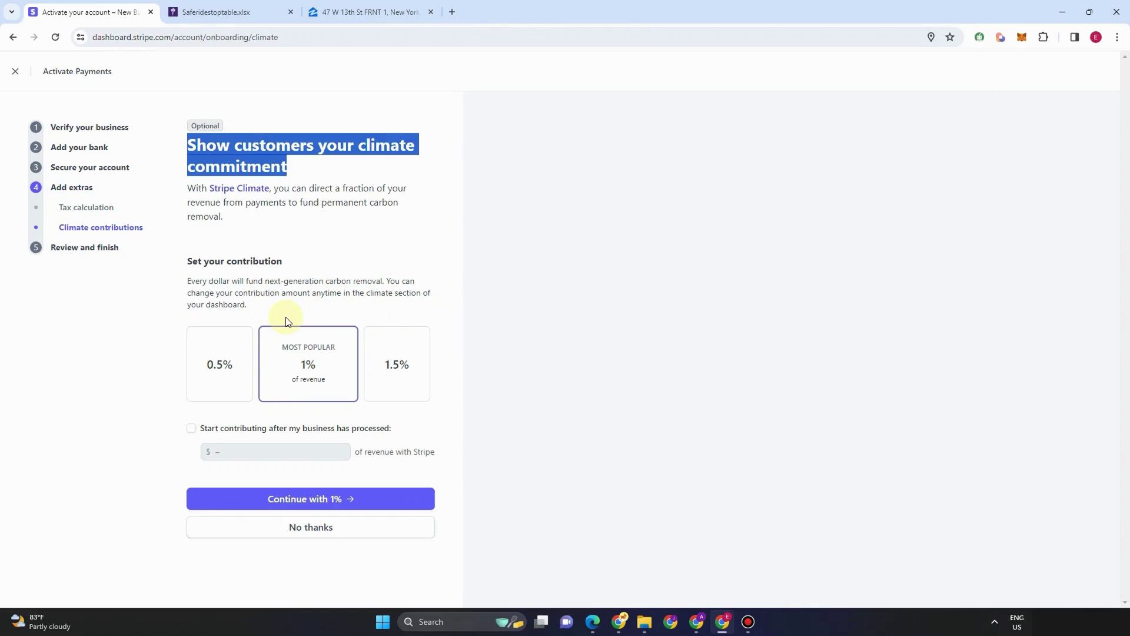
key(alt)
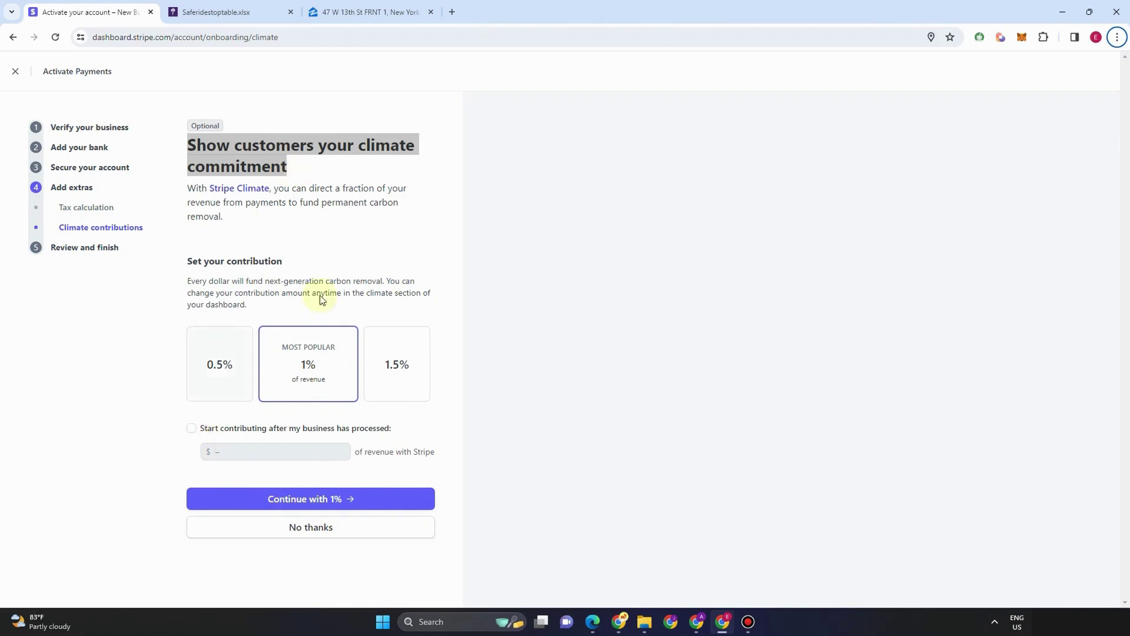
Step: Read through the Review and finish summary of all onboarding sections, and exit the activation to the test dashboard
click(98, 249)
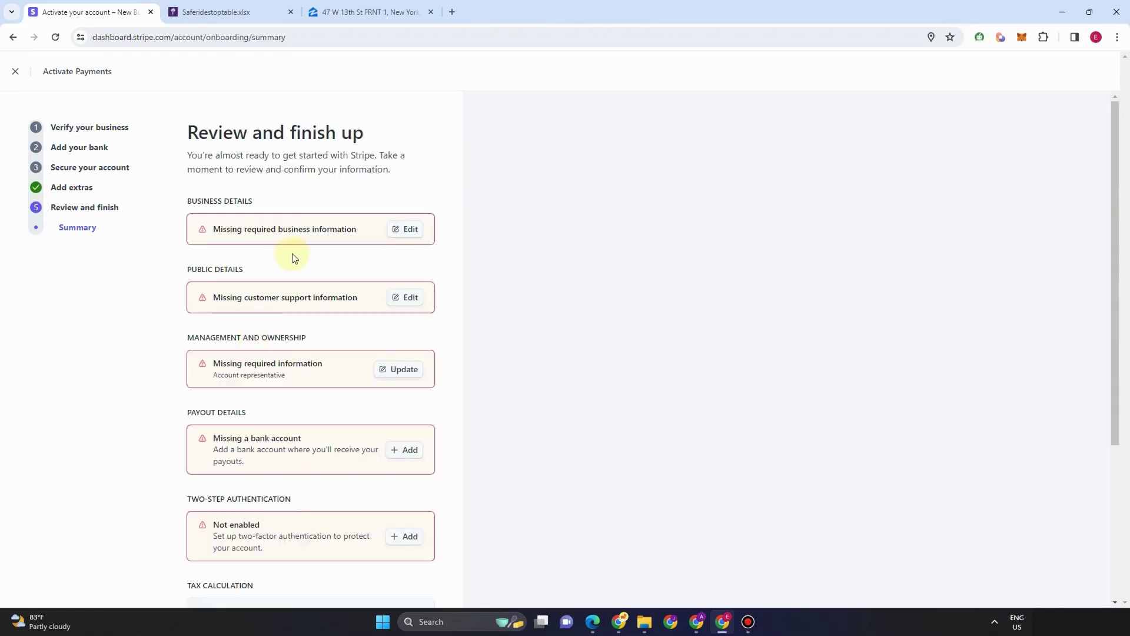
scroll(329, 214, down, 4)
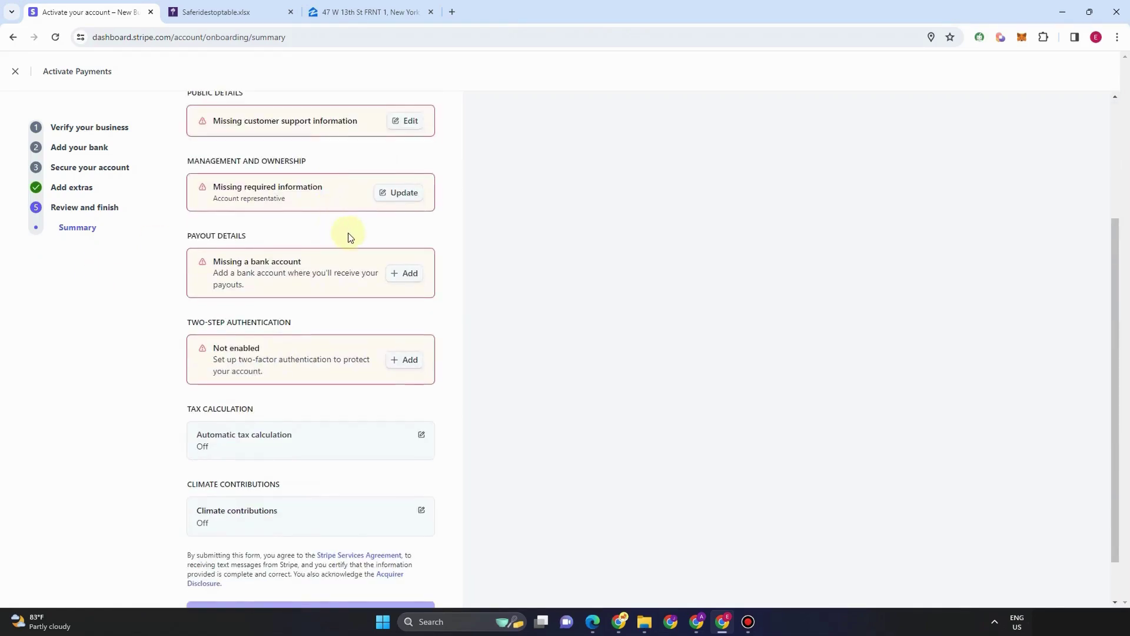
scroll(391, 278, up, 4)
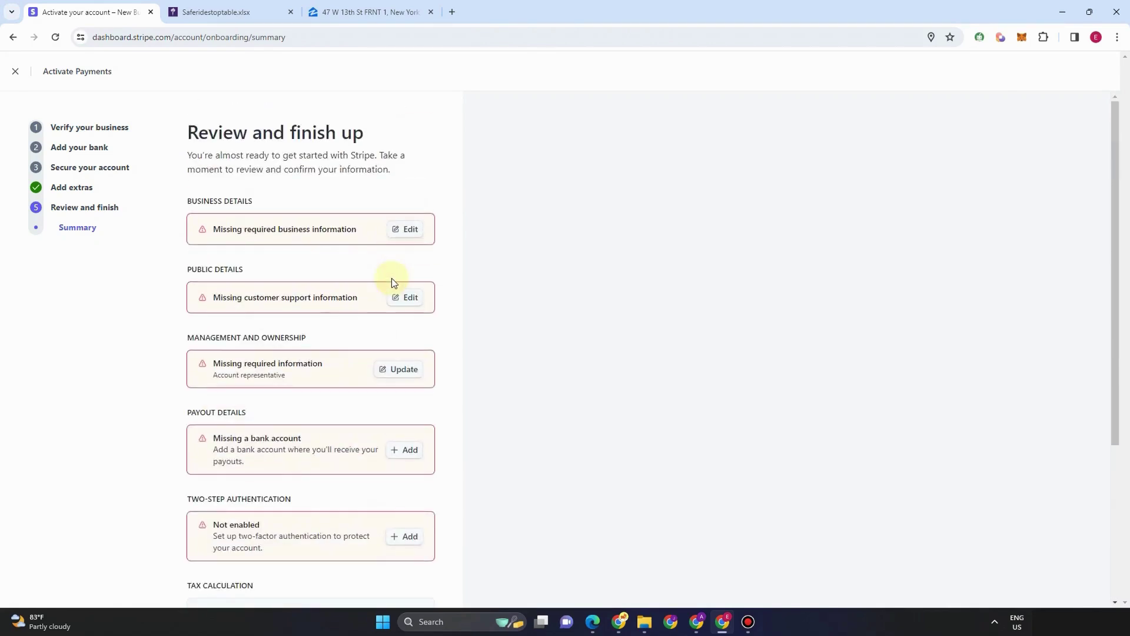
scroll(385, 343, down, 4)
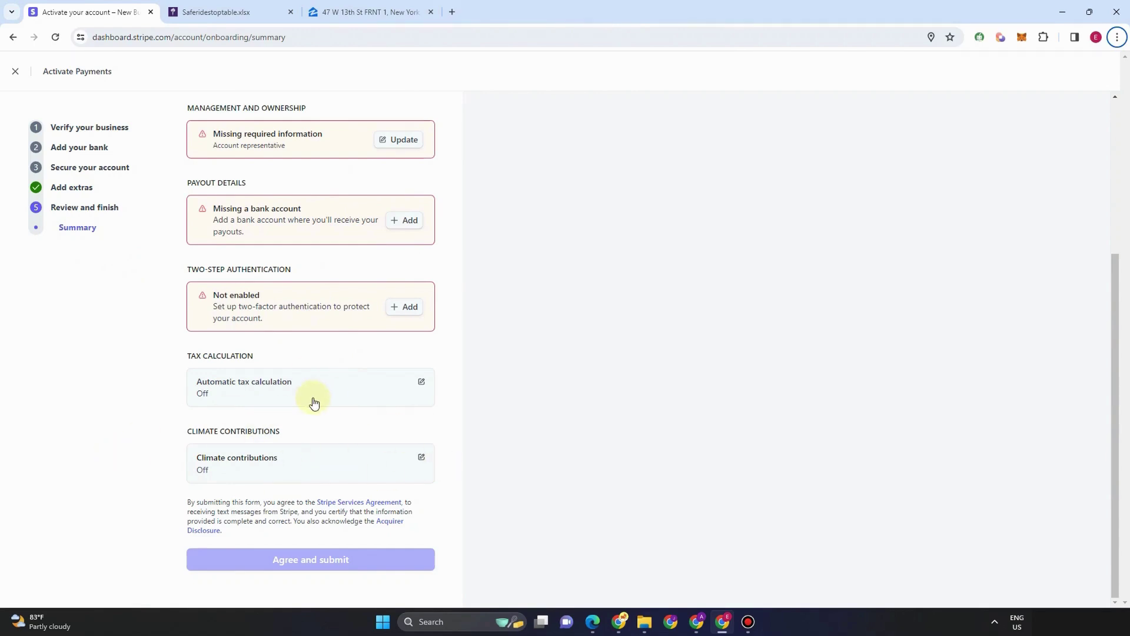
scroll(311, 398, up, 3)
click(15, 71)
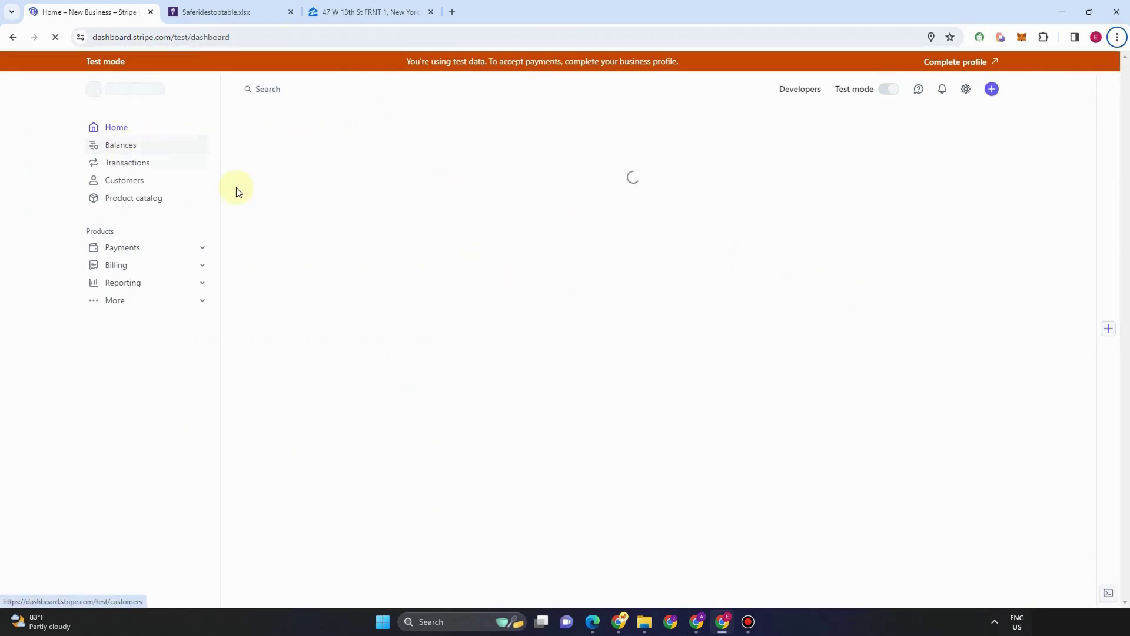
Step: View the Balances page and the options for collecting payments on the Transactions page
click(126, 146)
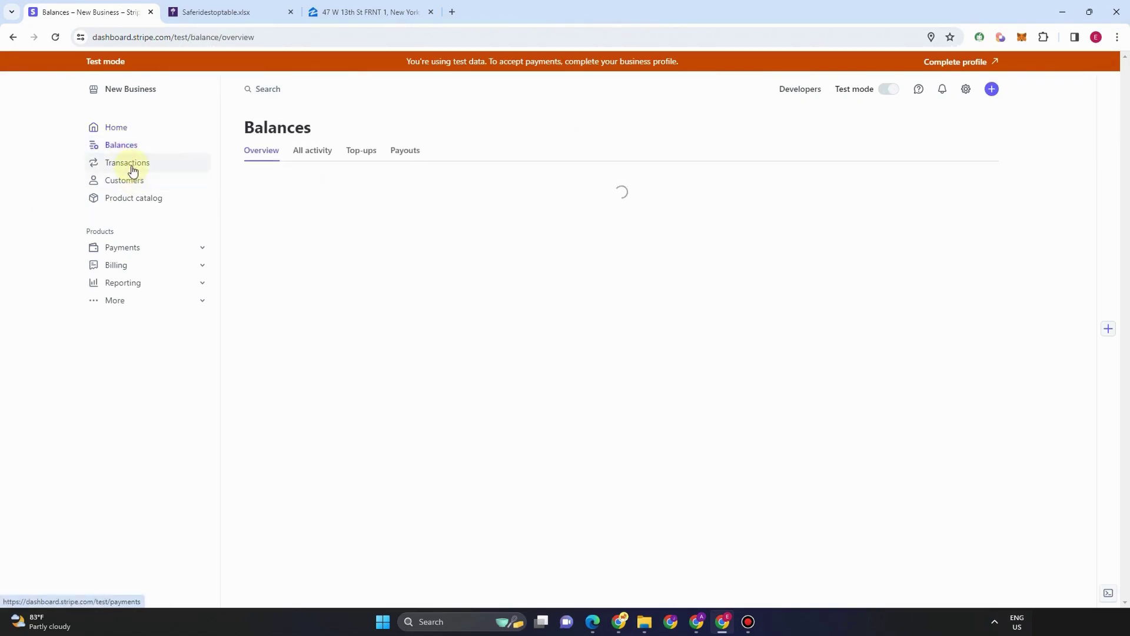
click(132, 167)
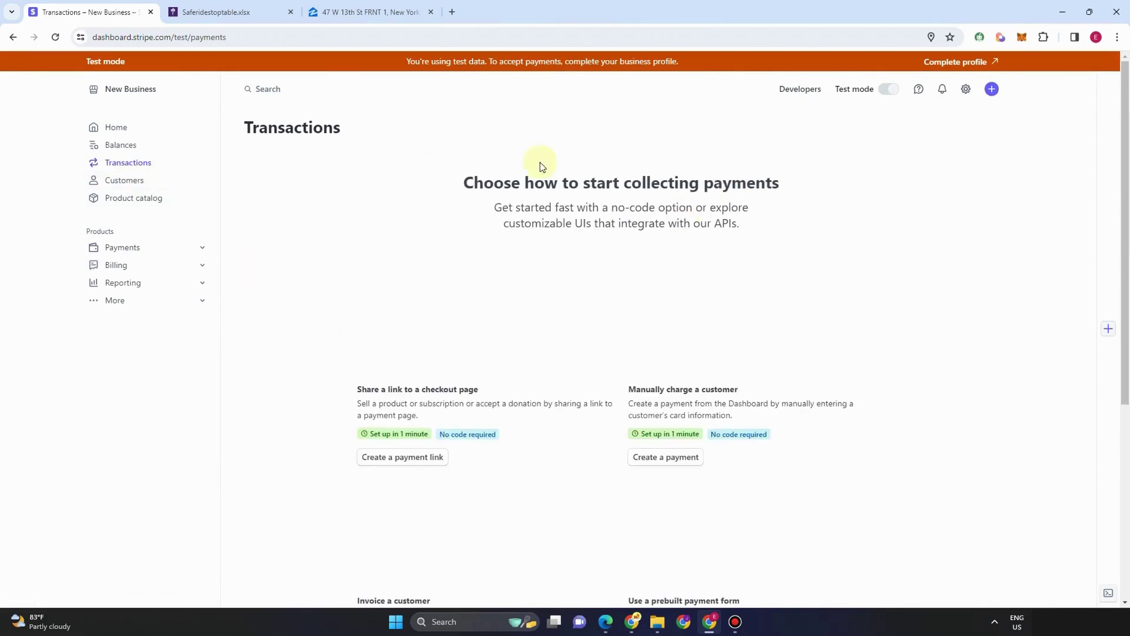
scroll(572, 250, down, 2)
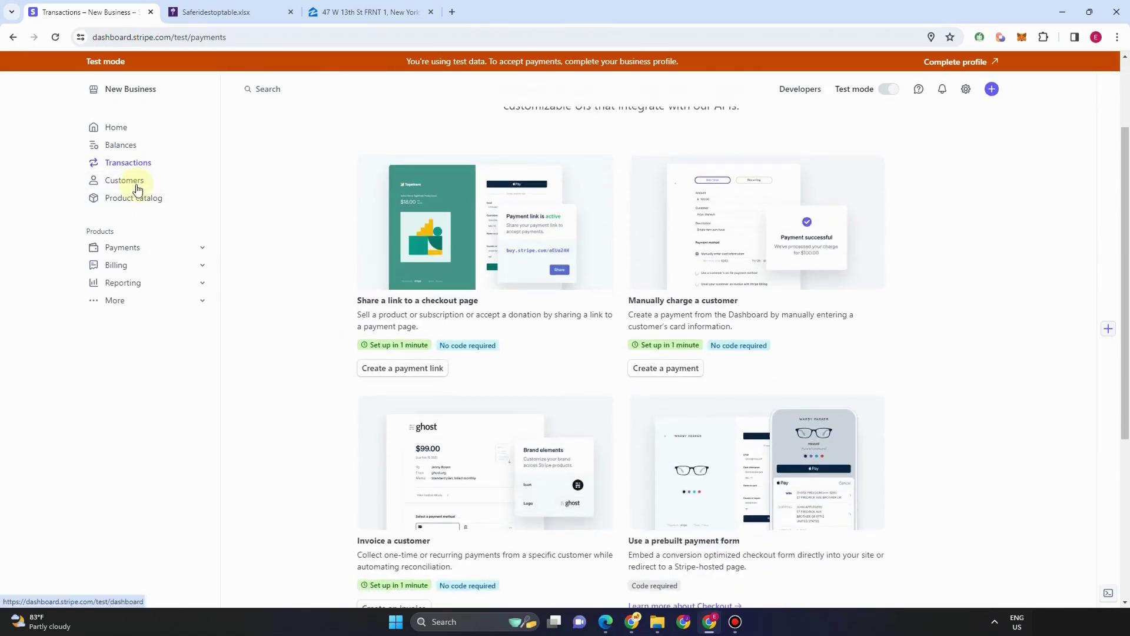
Step: View the remaining balances of Customers and check the product entries under Payments and More
click(124, 180)
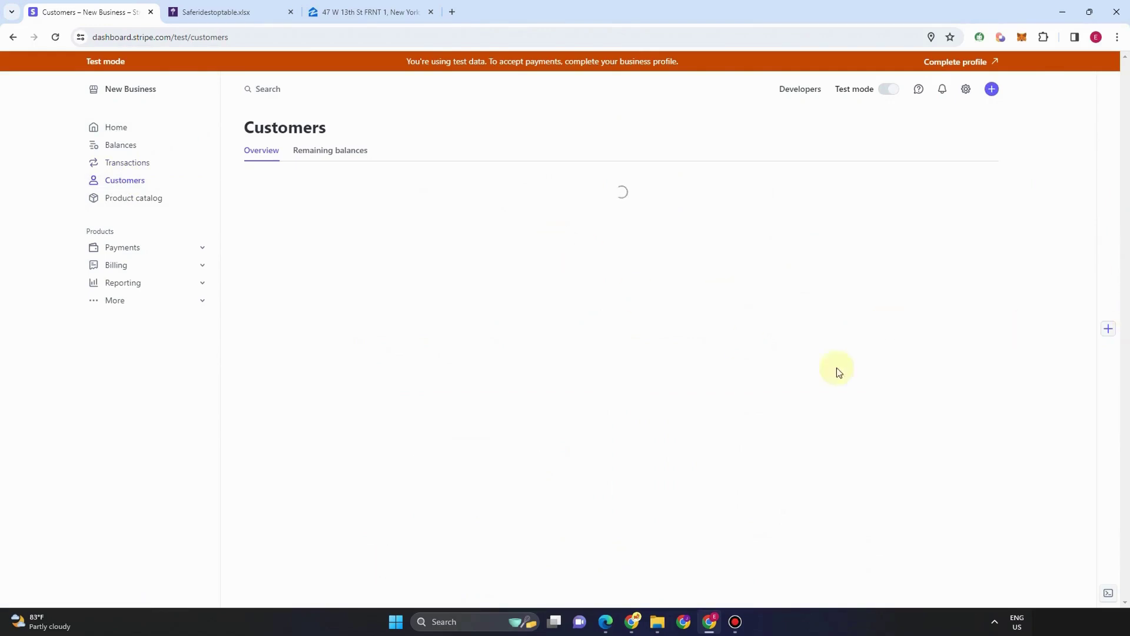
click(312, 151)
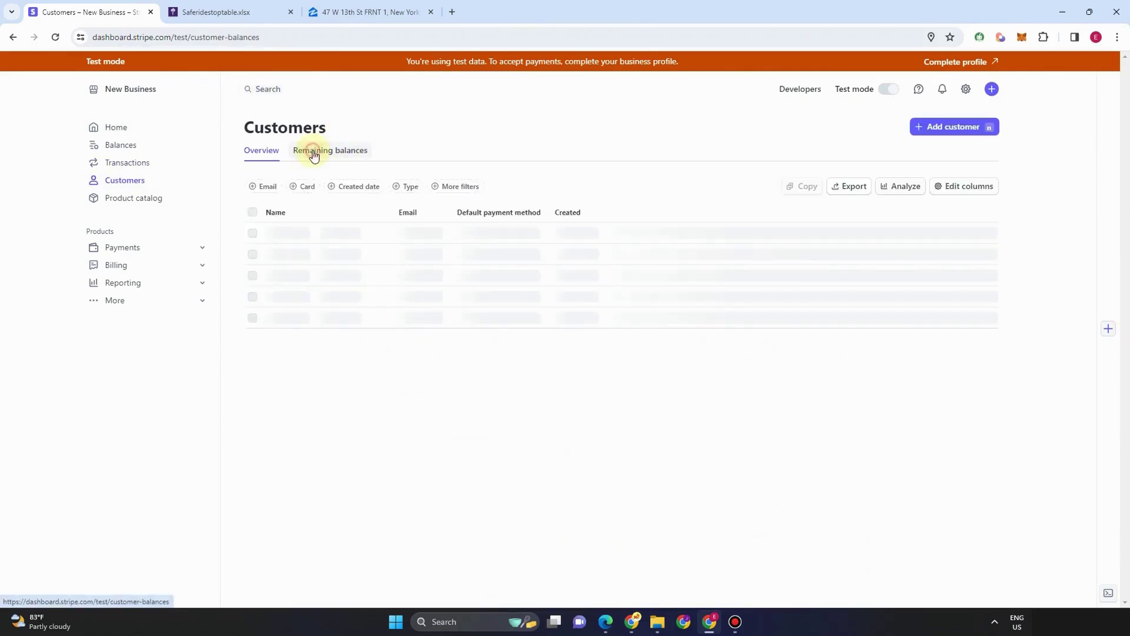
click(179, 255)
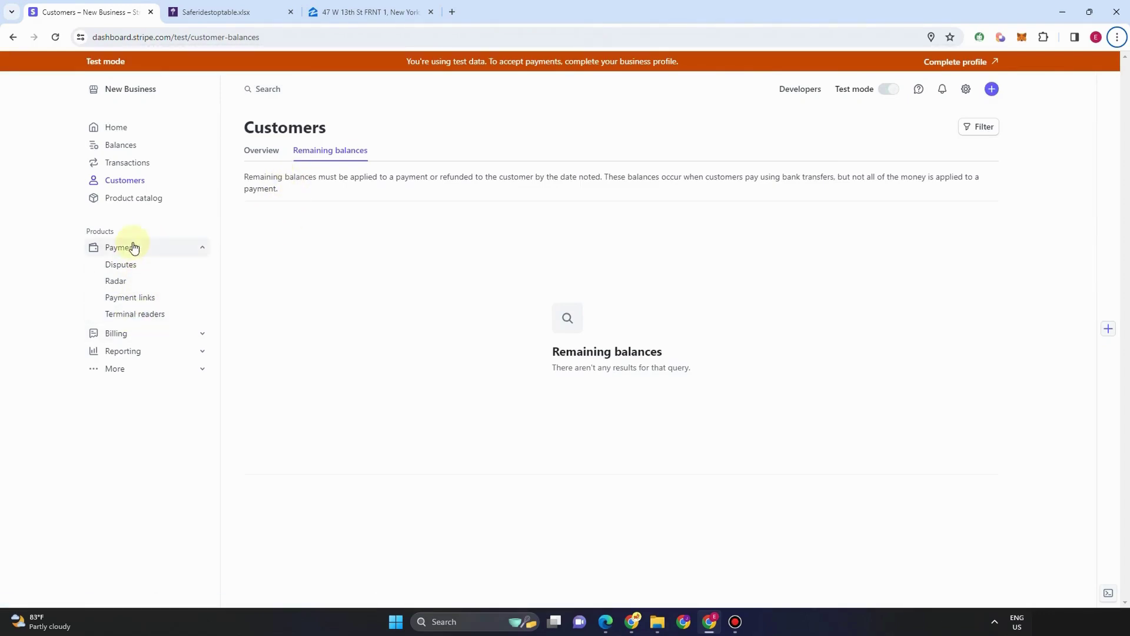
click(133, 371)
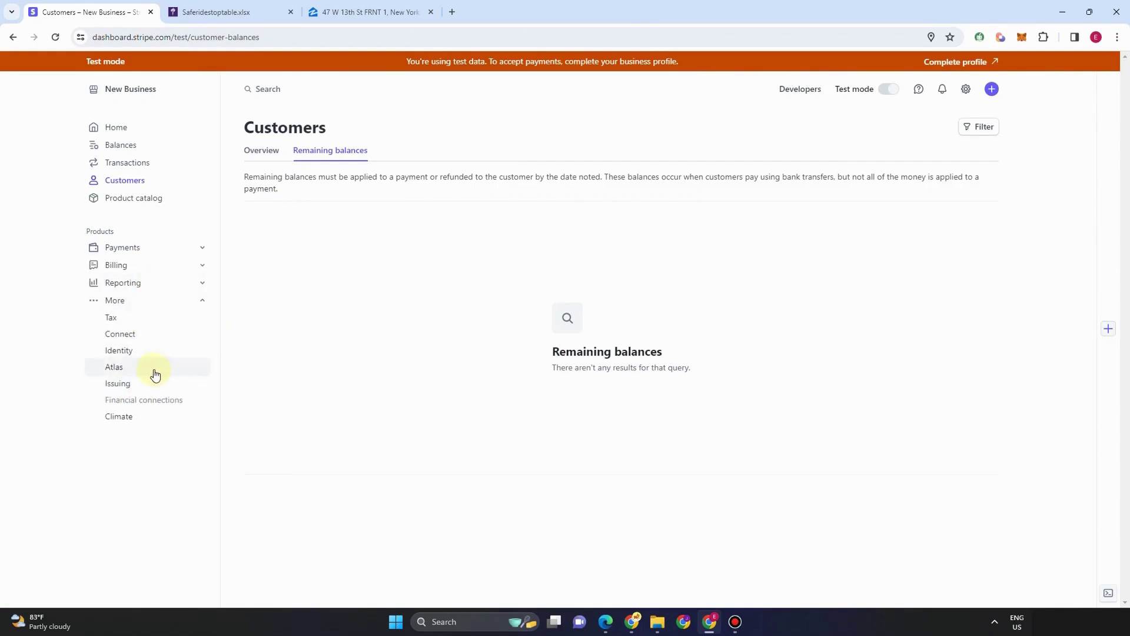
Step: Return to the dashboard's Home page and check the choices offered for settings and profile, leaving them unopened
click(115, 127)
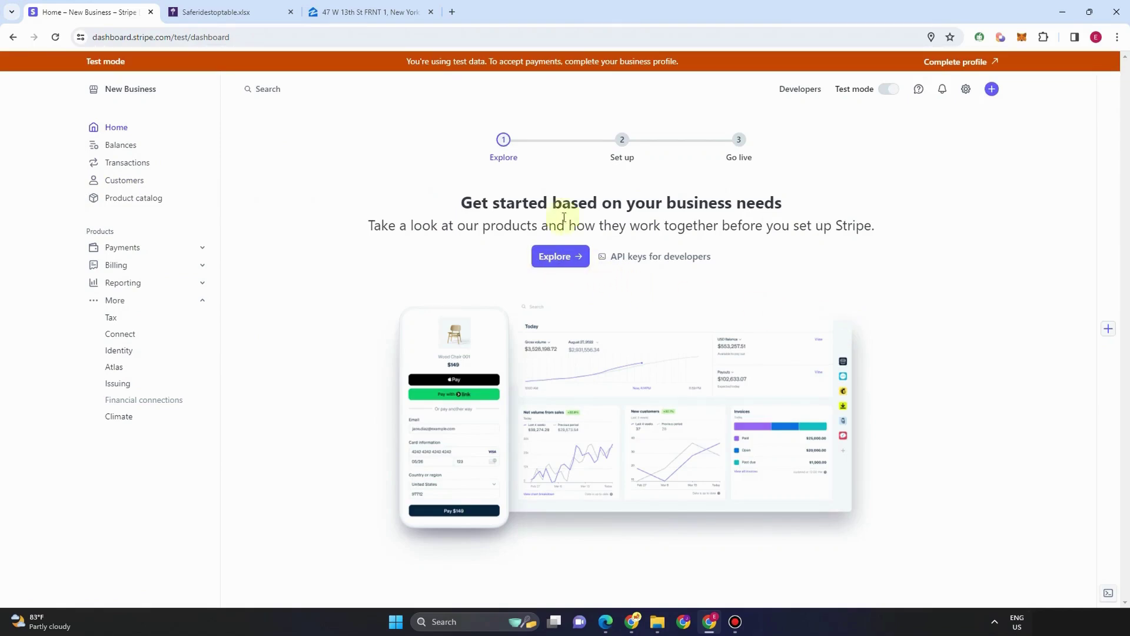
click(963, 90)
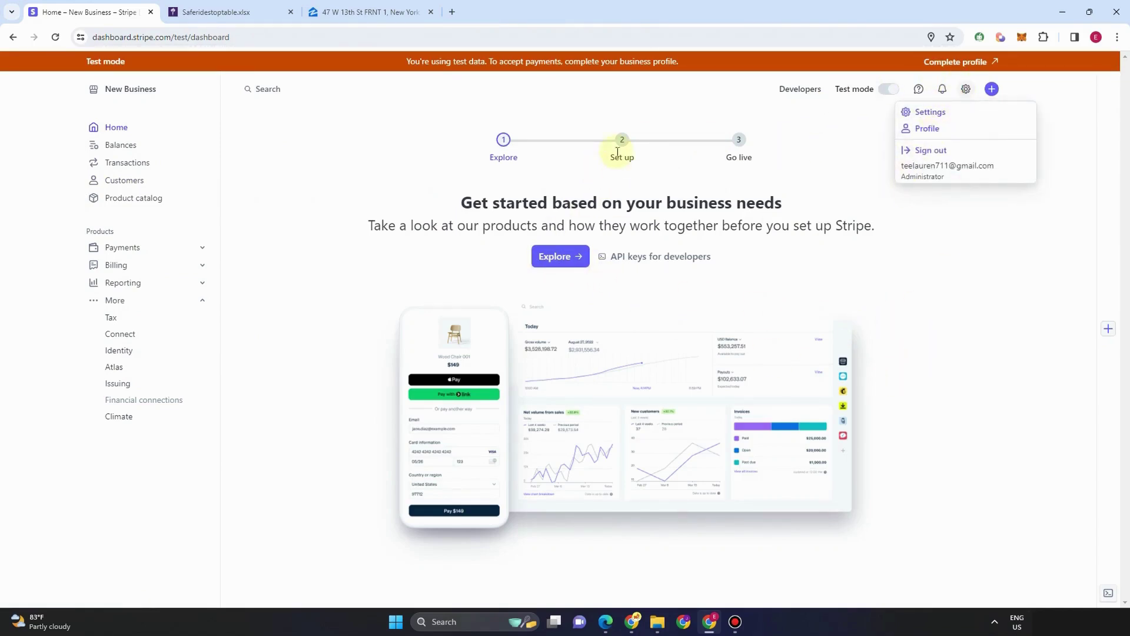
click(504, 150)
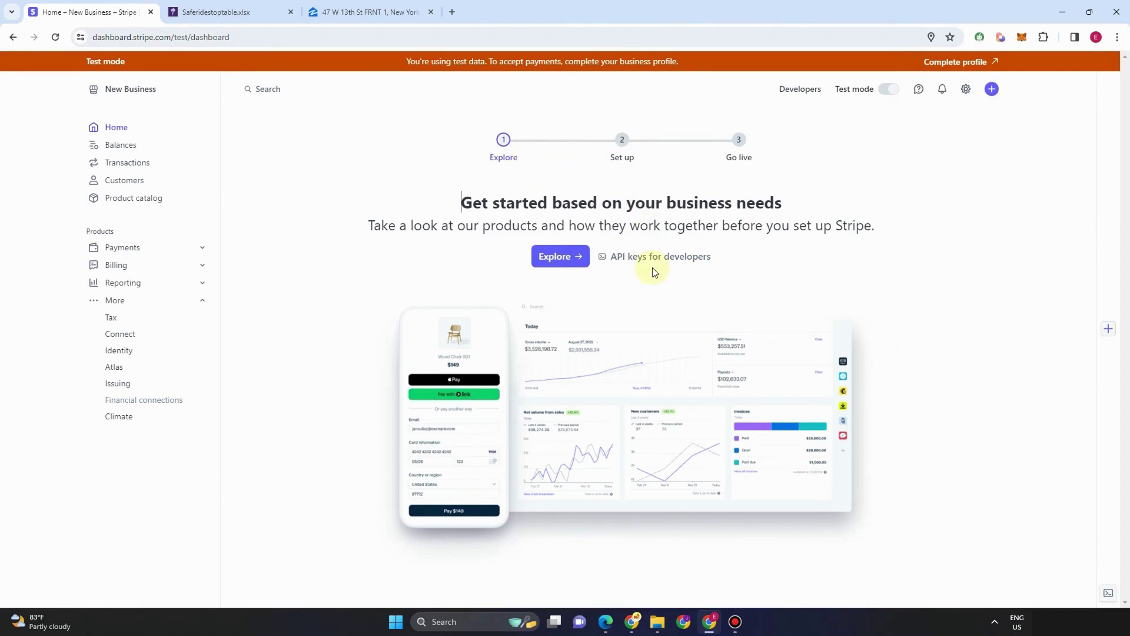